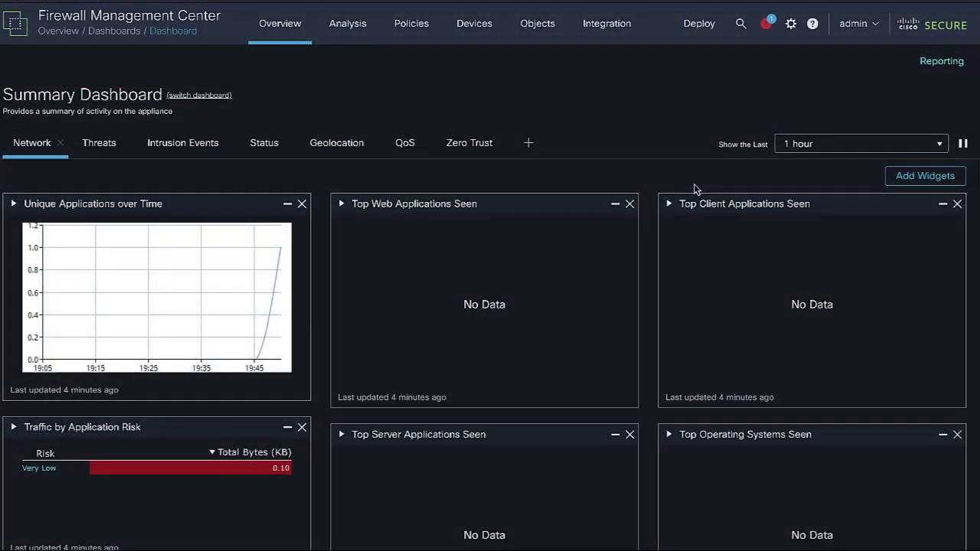
Open the AC-Policy remote access VPN policy from Devices > VPN > Remote Access.
mouse_move(484, 36)
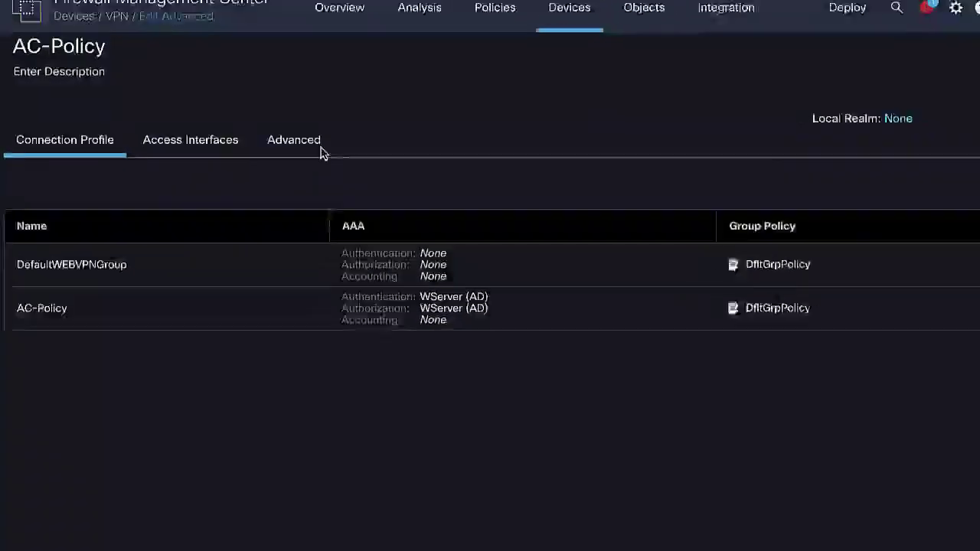
Start a new group policy named NO-ACCESS from AC-Policy's advanced Group Policies.
left_click(254, 146)
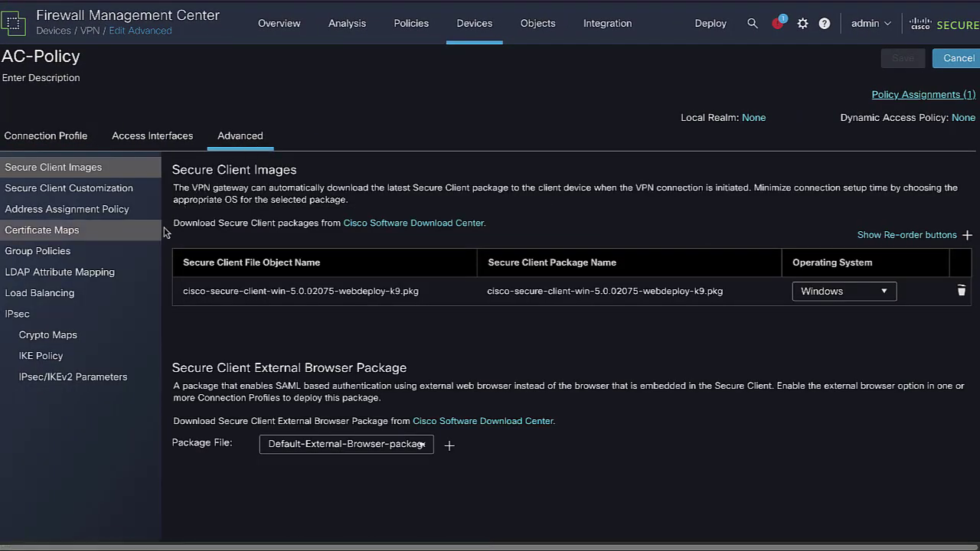
left_click(69, 252)
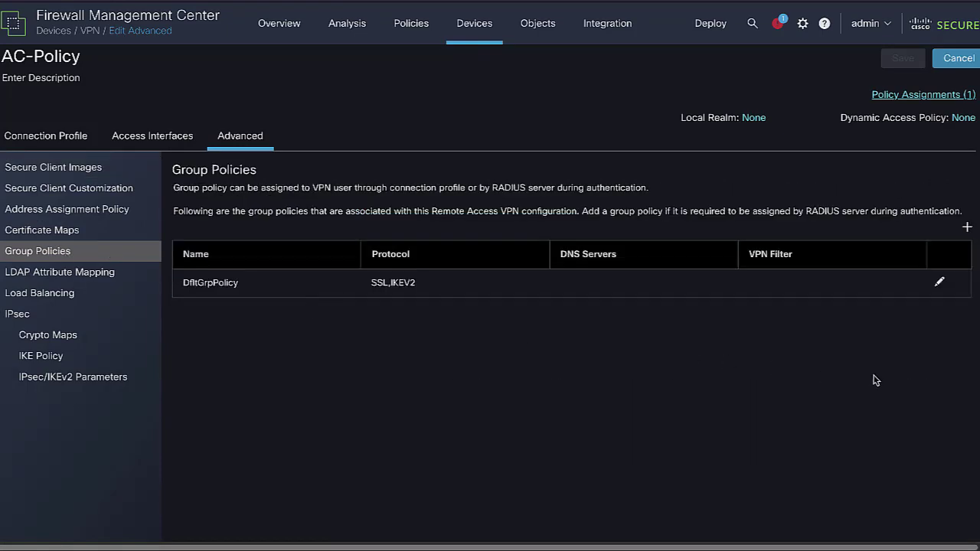
left_click(967, 228)
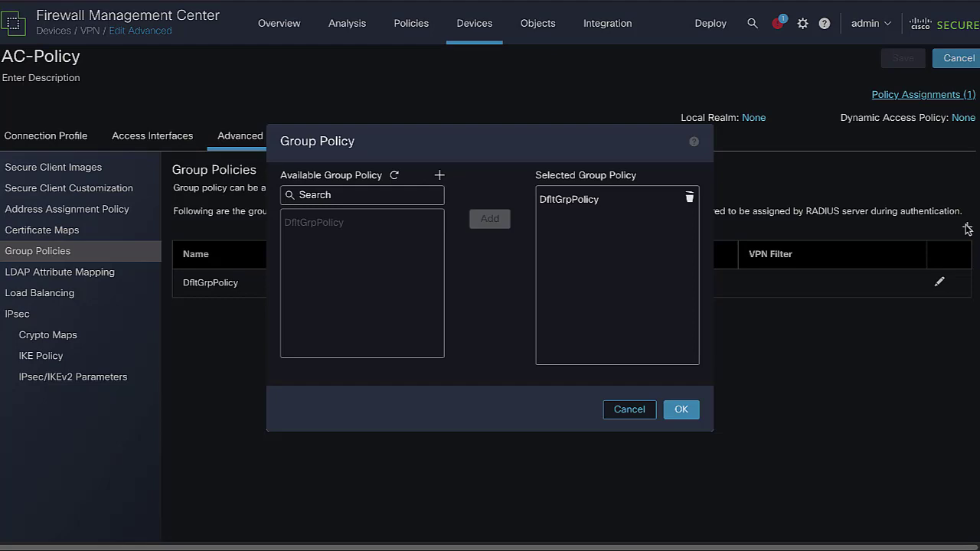
left_click(442, 178)
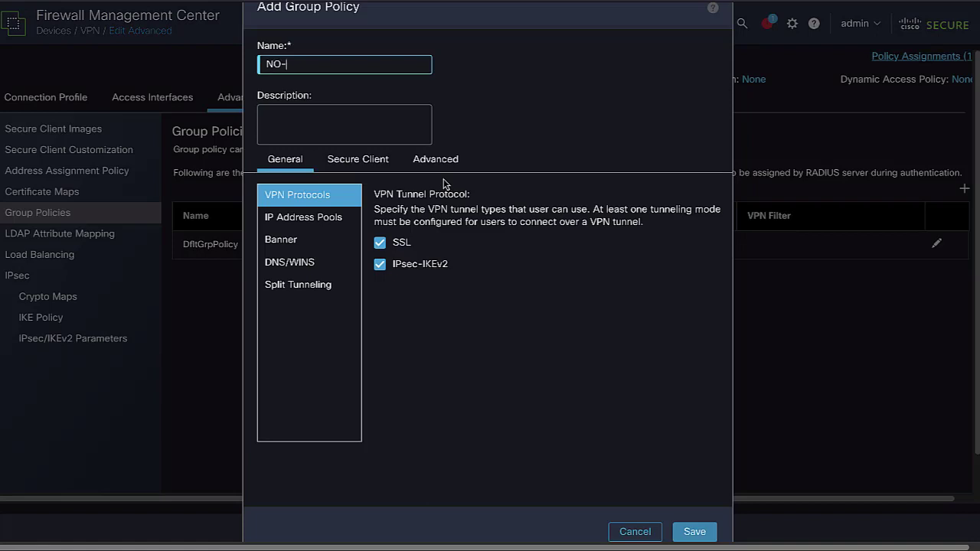
type("NO-ACCESS")
Set NO-ACCESS's simultaneous login limit from 3 to 0, save it, and select it.
left_click(442, 160)
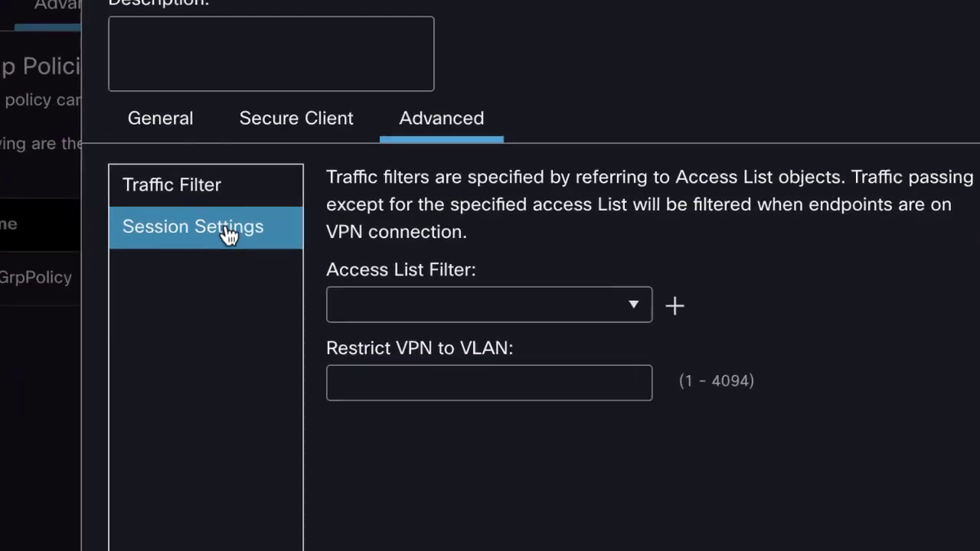
left_click(310, 222)
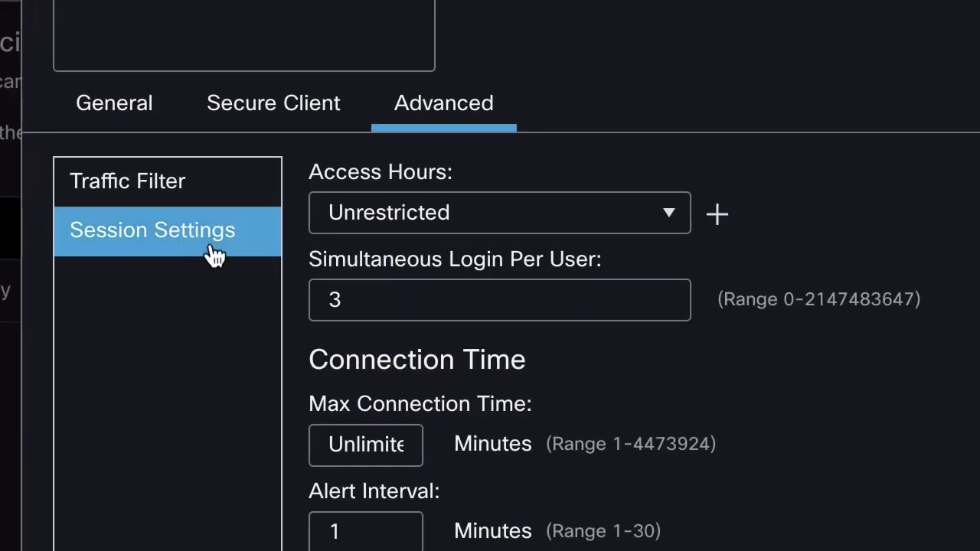
left_click(370, 310)
double_click(370, 311)
type("0")
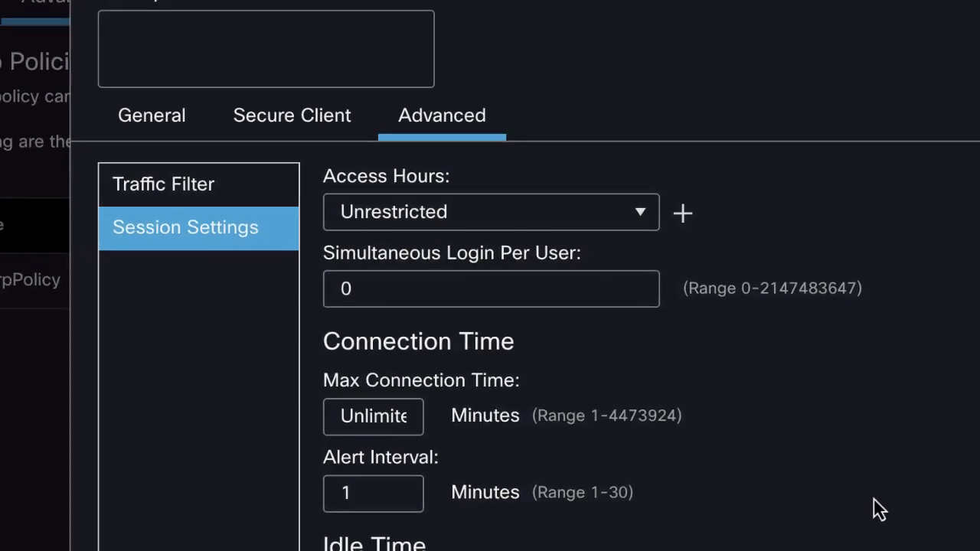
scroll(949, 547, "down", 2)
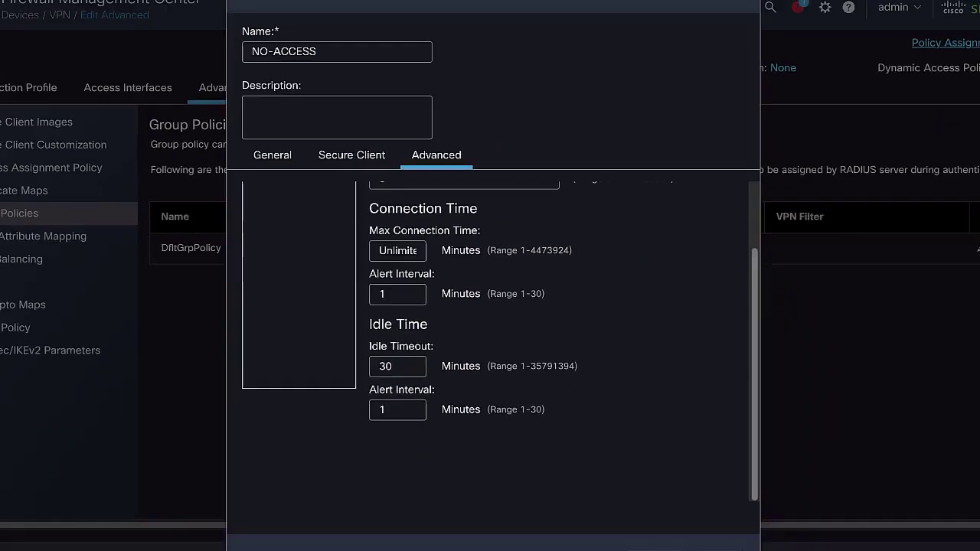
left_click(723, 548)
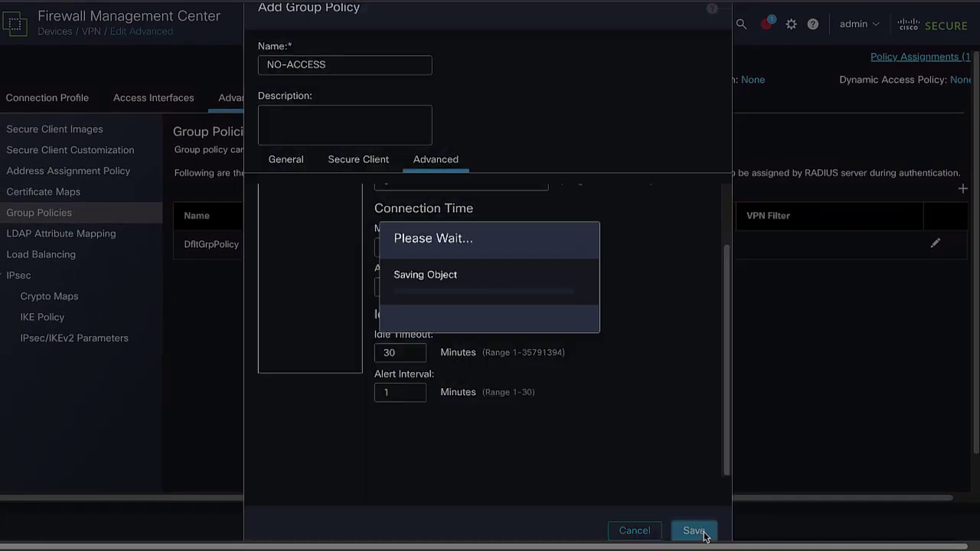
left_click(314, 251)
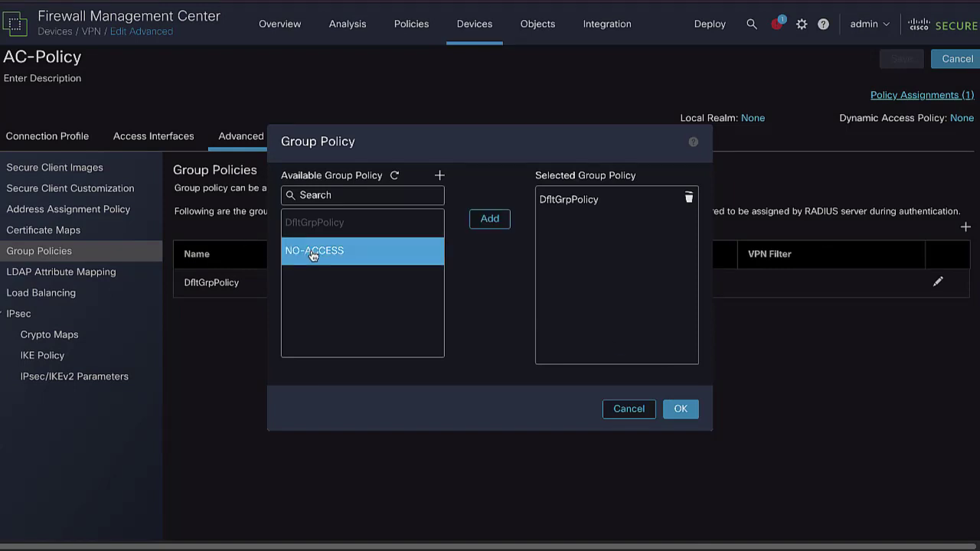
Add NO-ACCESS, then create a RedGP group policy using the RedPool address pool.
left_click(488, 219)
left_click(440, 175)
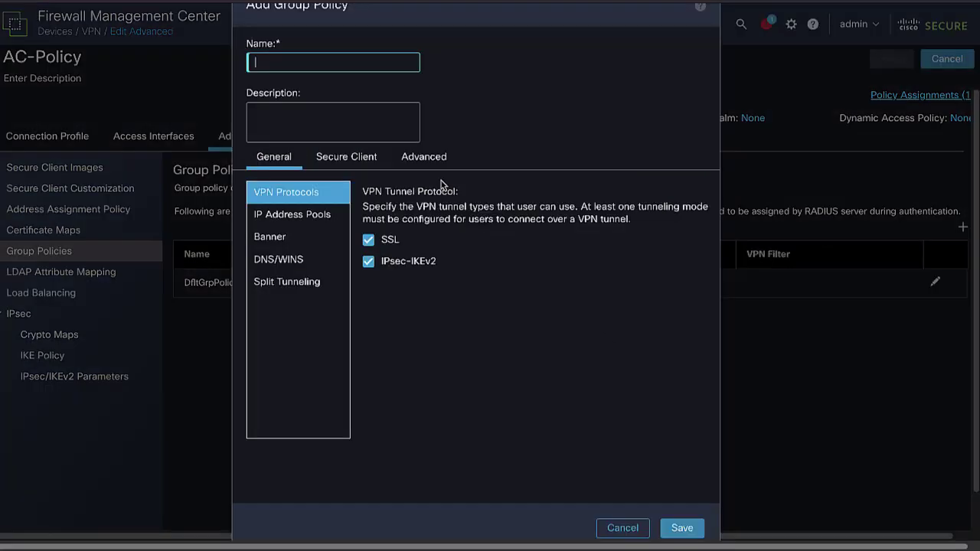
type("RedGP")
left_click(334, 217)
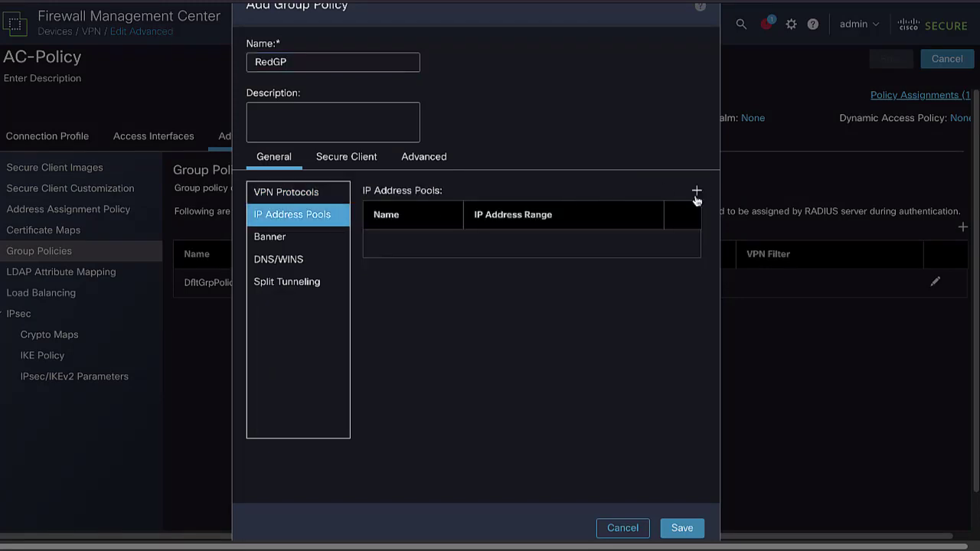
left_click(696, 191)
left_click(420, 247)
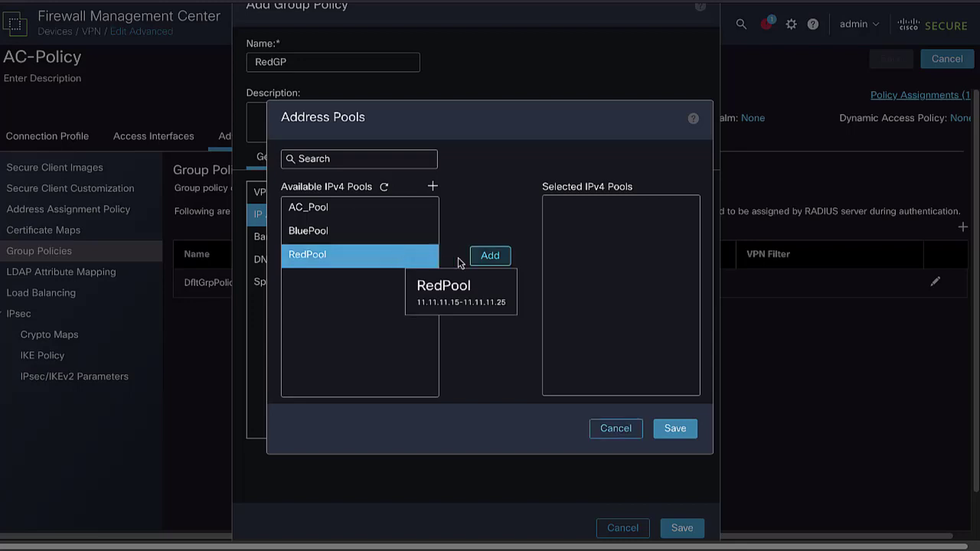
left_click(488, 256)
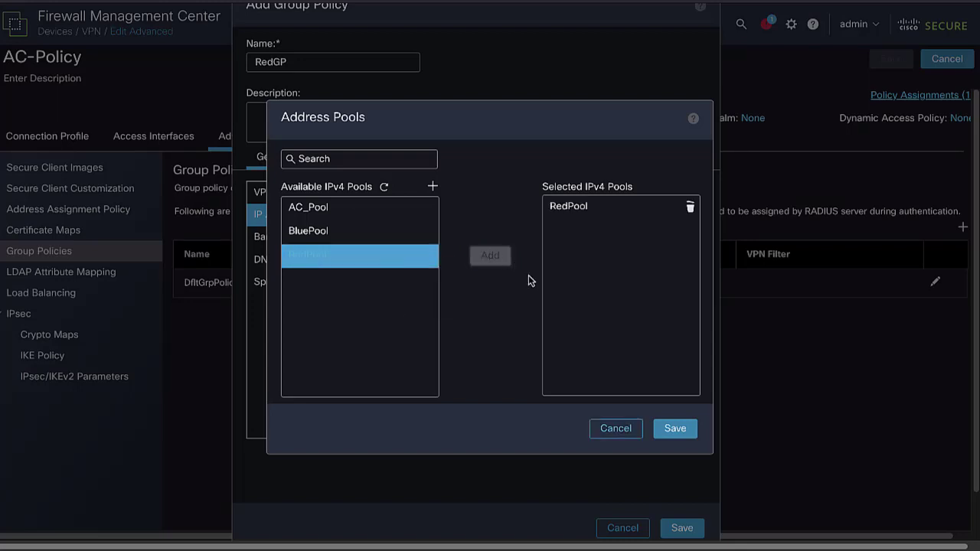
left_click(673, 431)
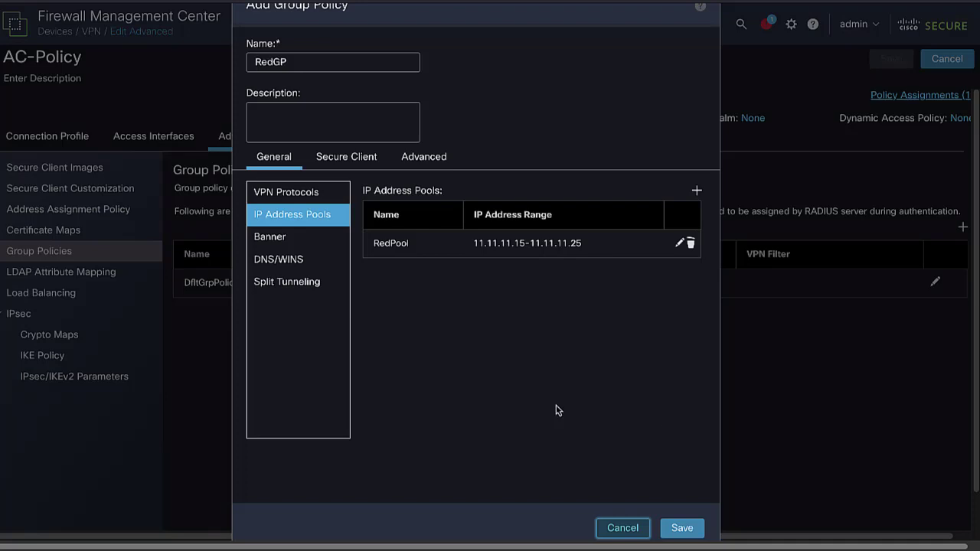
Give RedGP the banner 'You're connected to the Red Group!' and save it.
left_click(310, 237)
left_click(499, 310)
type("You're co")
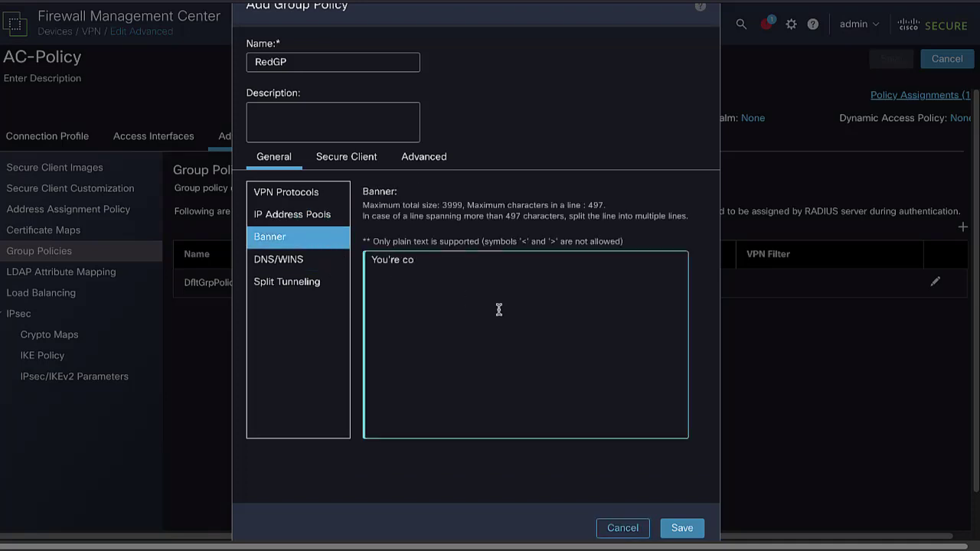
type("nnected to the Red Group!")
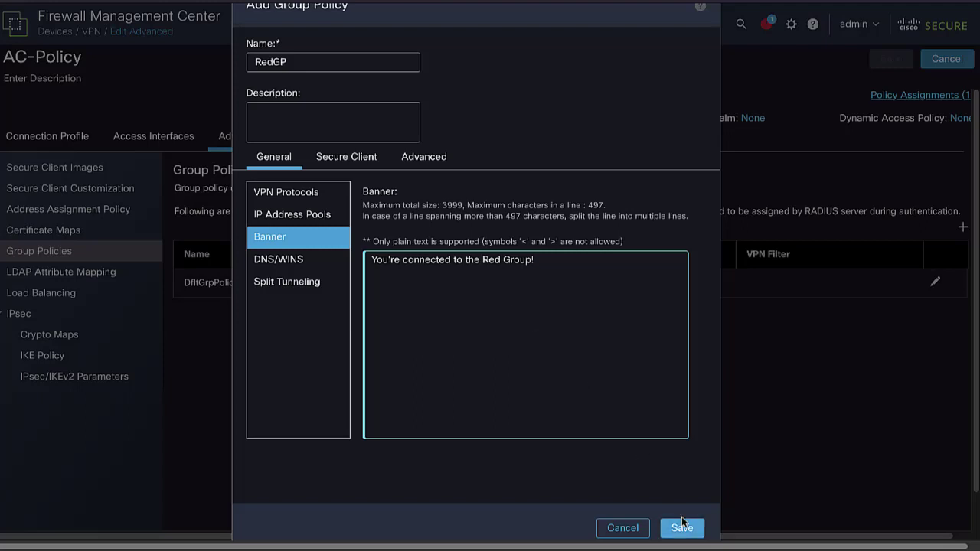
left_click(683, 529)
Add RedGP to AC-Policy and create a BlueGP group policy using the BluePool address pool.
left_click(407, 271)
left_click(490, 218)
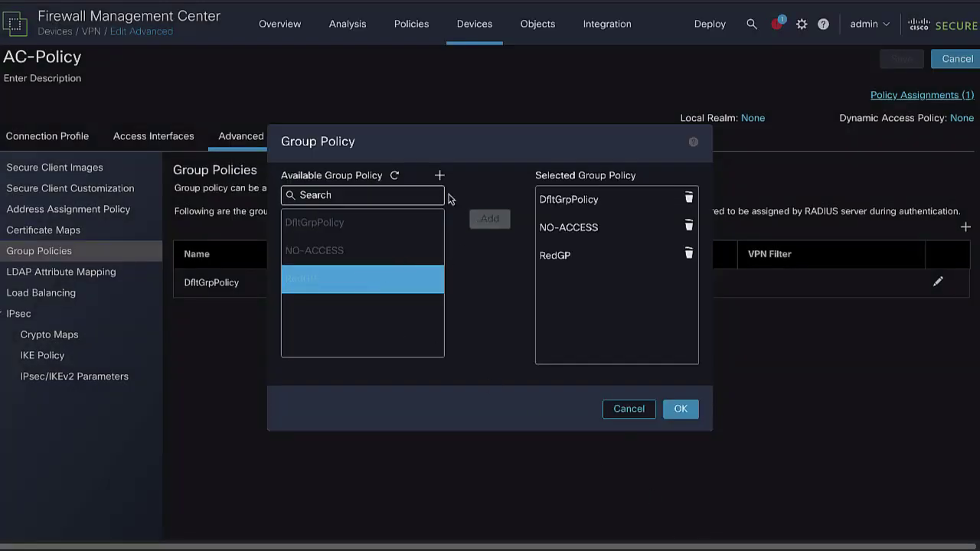
left_click(439, 176)
type("BlueGP")
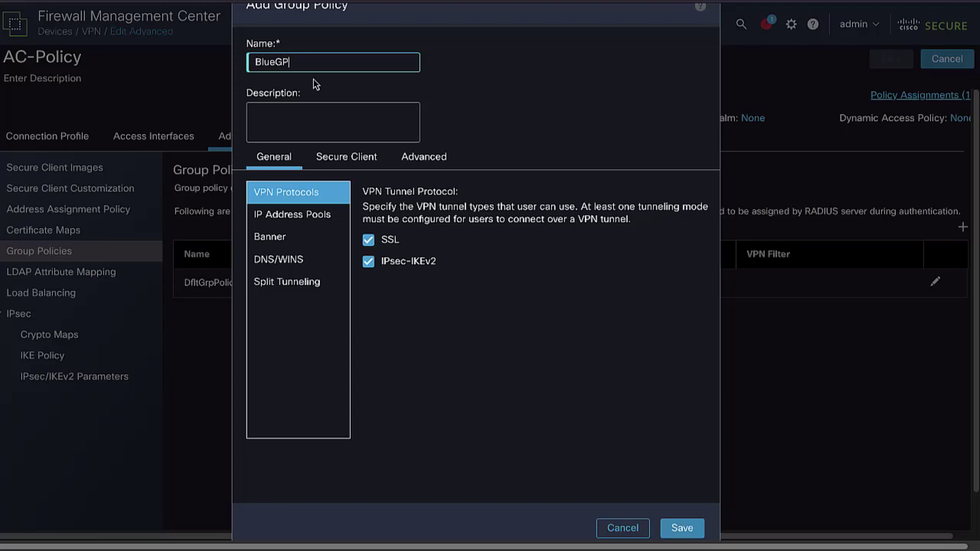
left_click(299, 214)
left_click(696, 190)
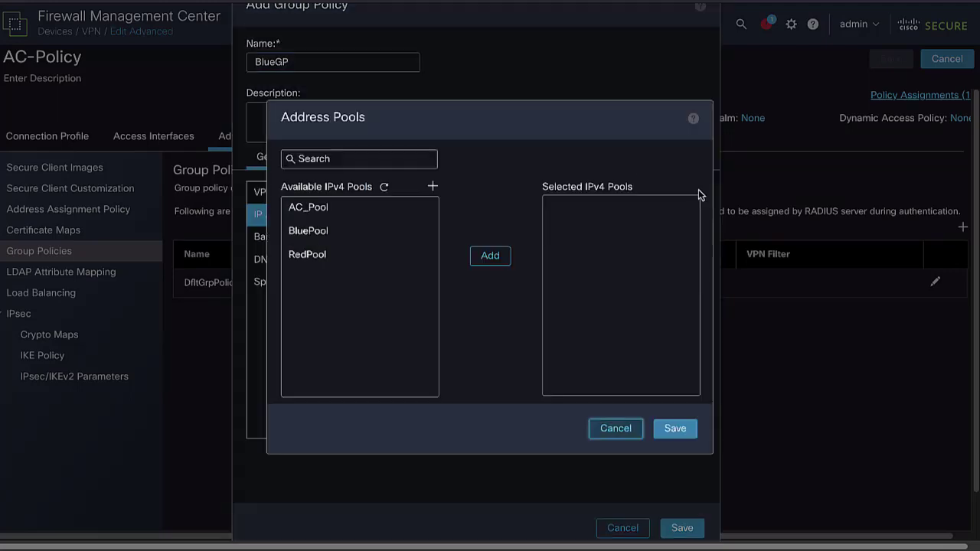
left_click(349, 241)
left_click(477, 256)
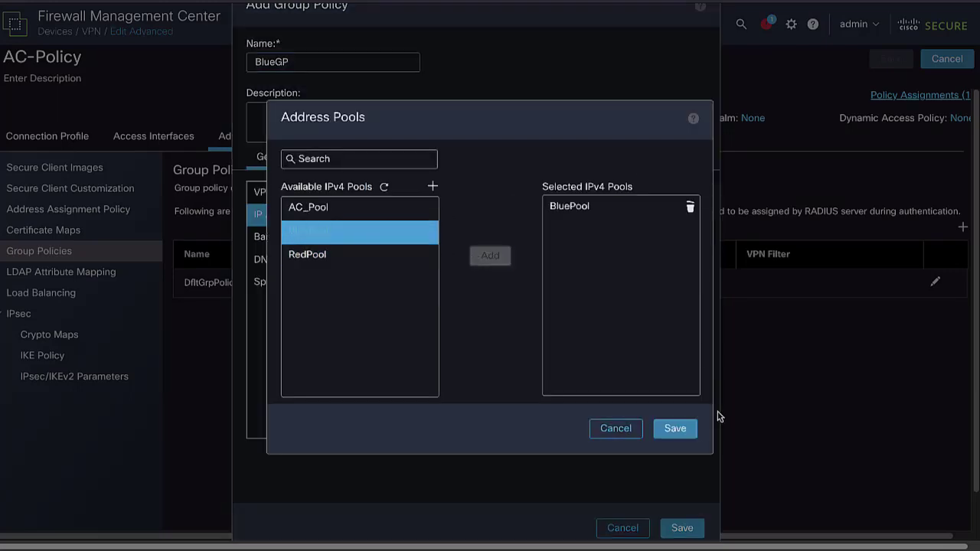
left_click(685, 429)
Give BlueGP the banner 'You're connected to the Blue Group!' and save it.
left_click(324, 238)
left_click(490, 308)
type("You'")
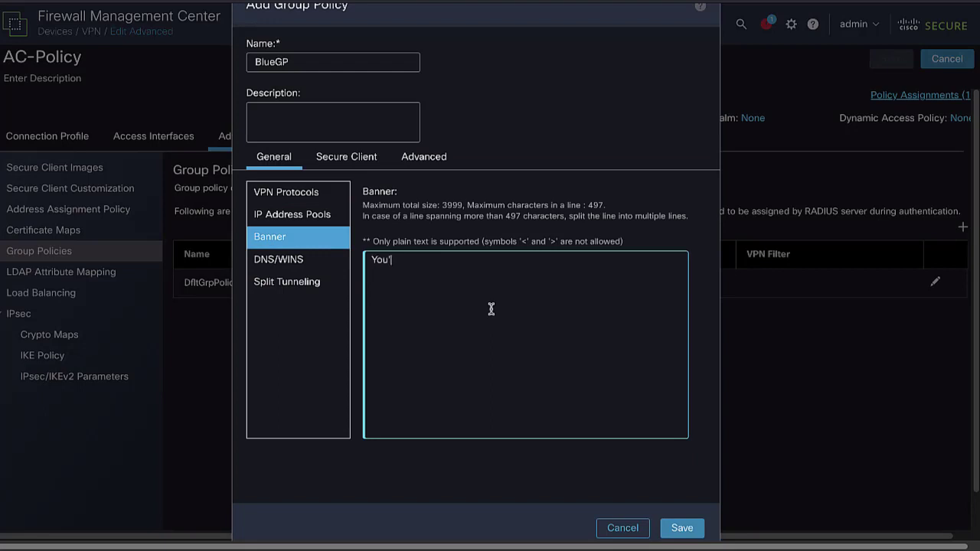
type("re connected to the Blue Group!")
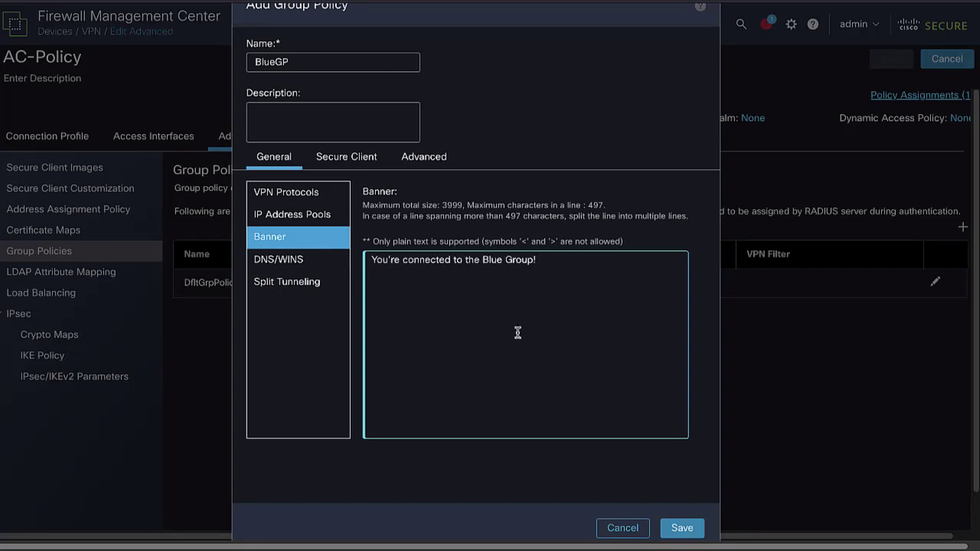
left_click(682, 529)
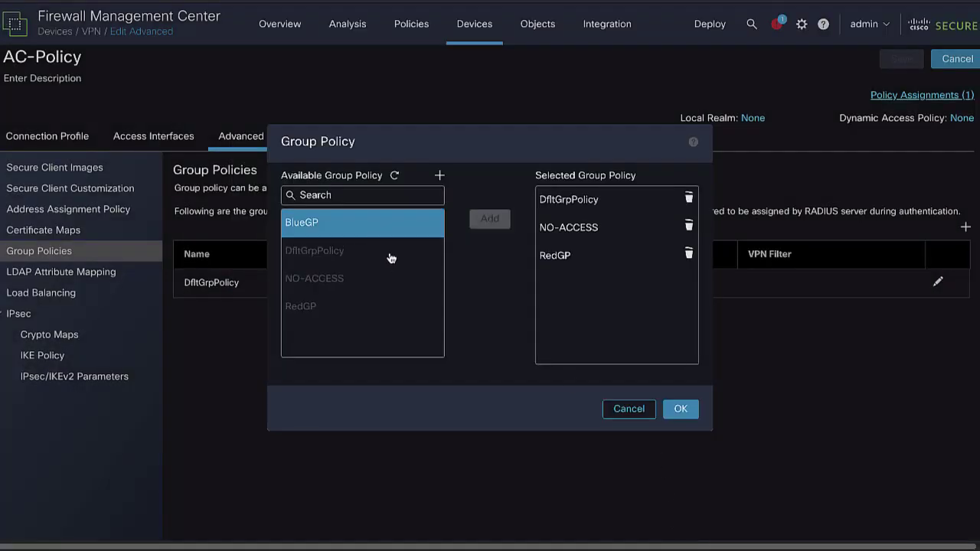
Add BlueGP to AC-Policy's group policies and save the VPN policy.
left_click(379, 223)
left_click(490, 218)
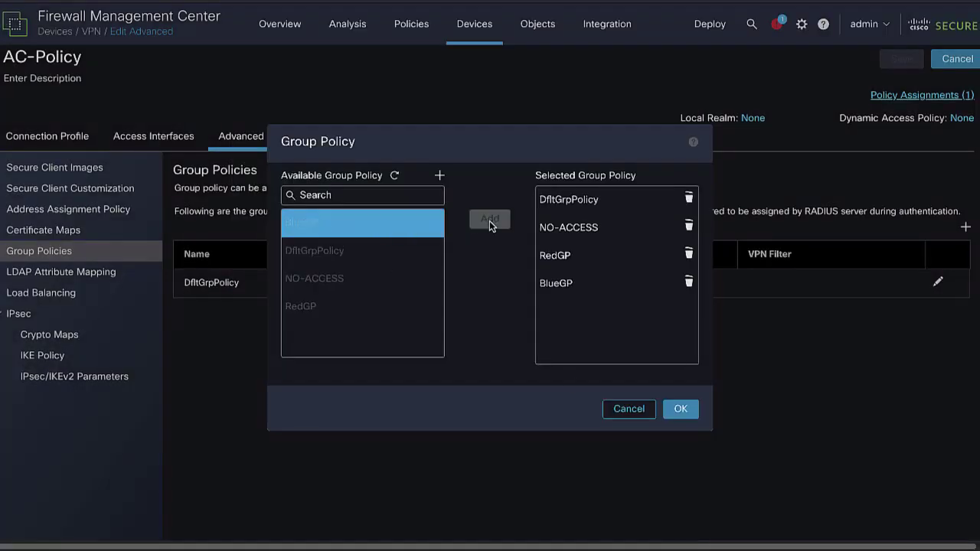
left_click(680, 409)
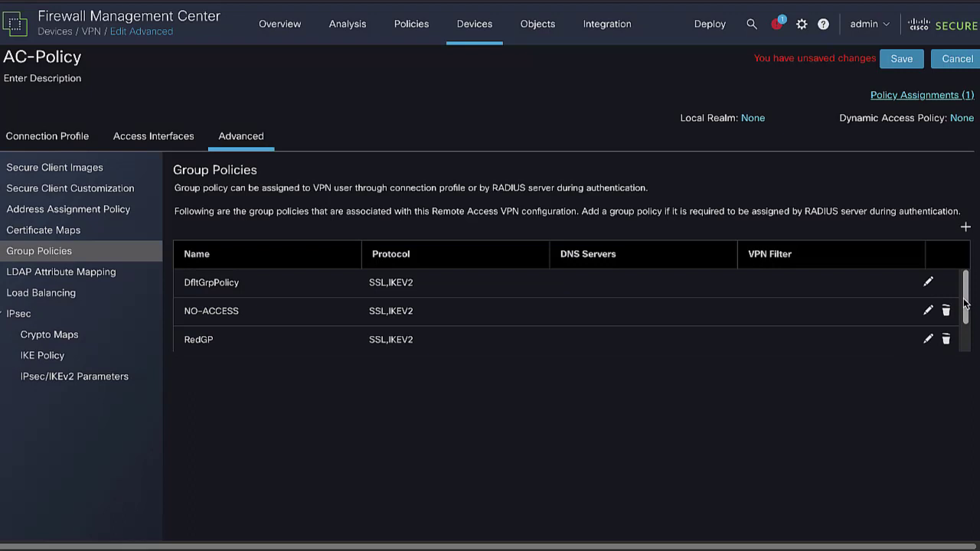
left_click_drag(966, 298, 967, 326)
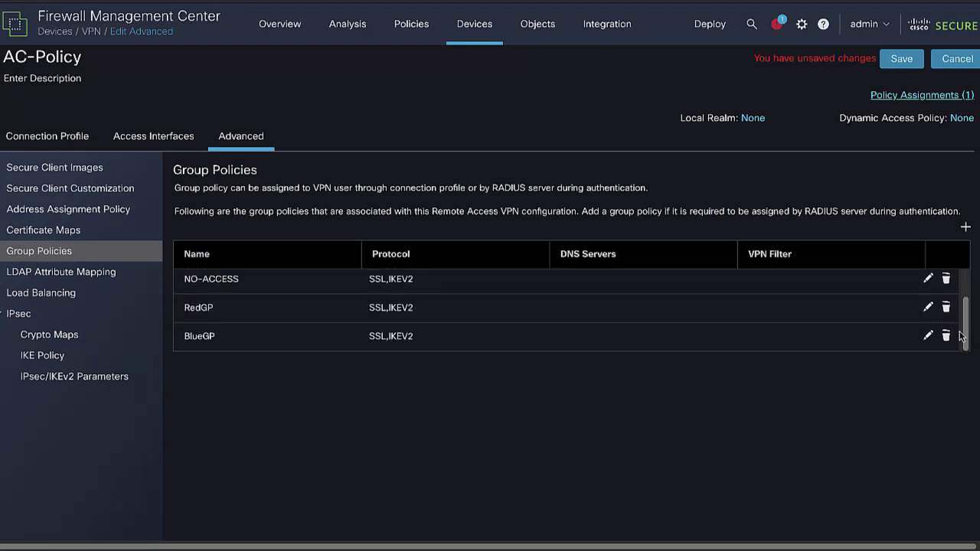
left_click(902, 59)
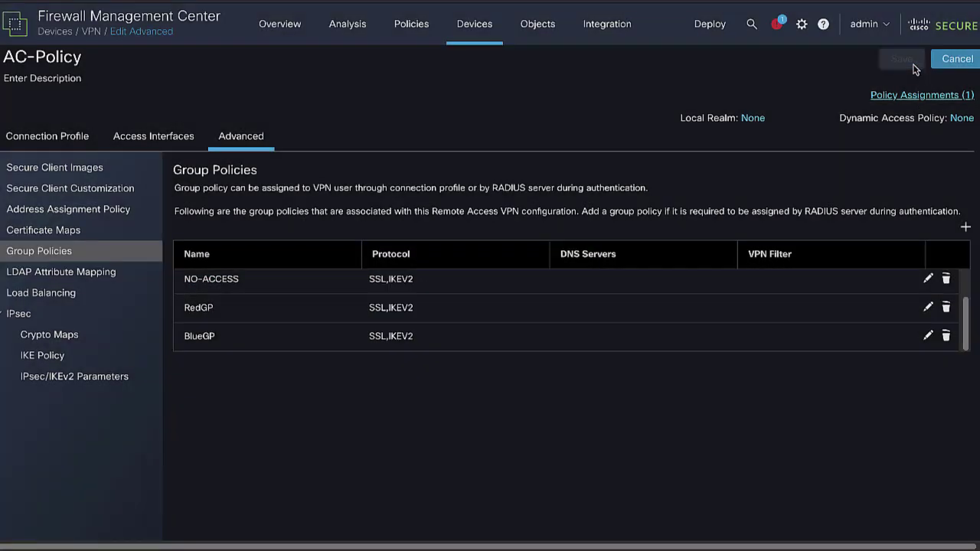
Open the LDAP attribute map from the AC-Policy connection profile's AAA settings.
left_click(63, 148)
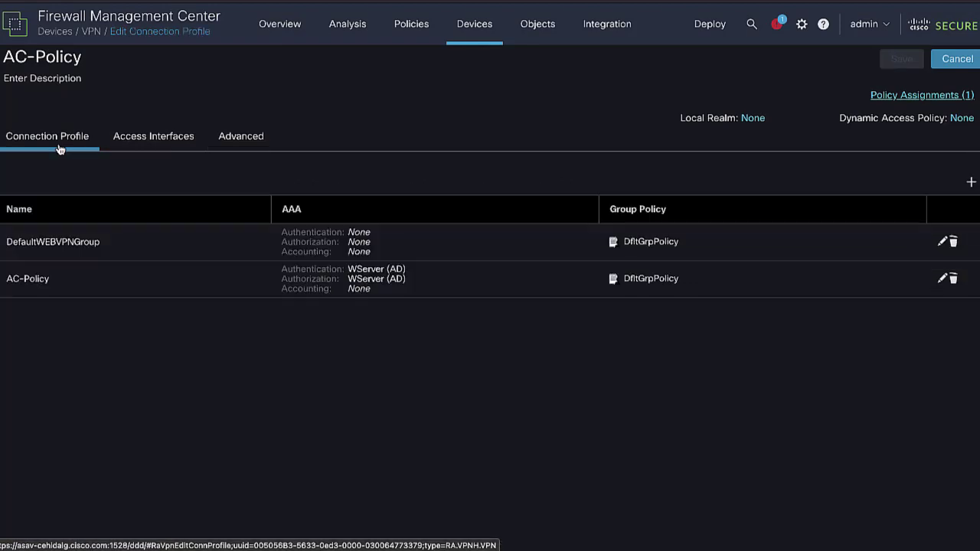
left_click(942, 280)
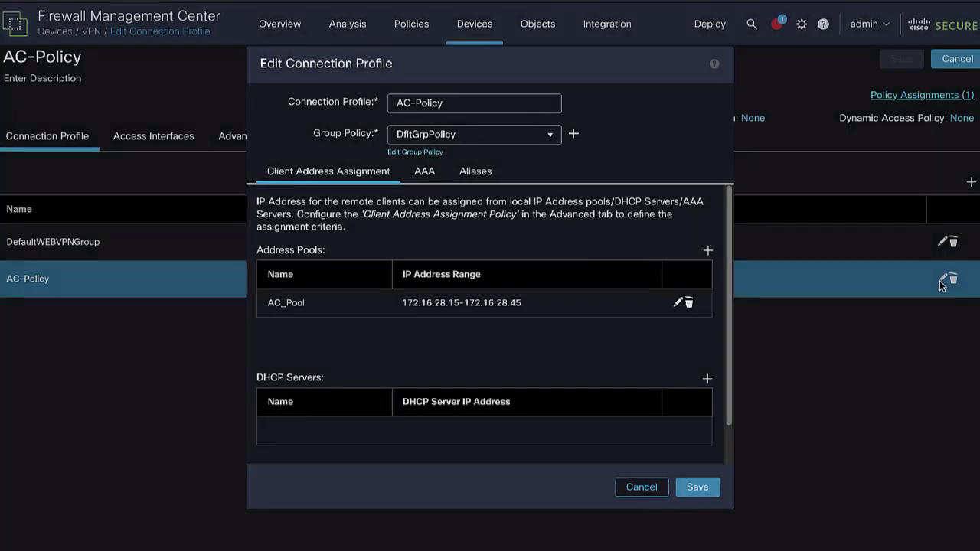
left_click(426, 175)
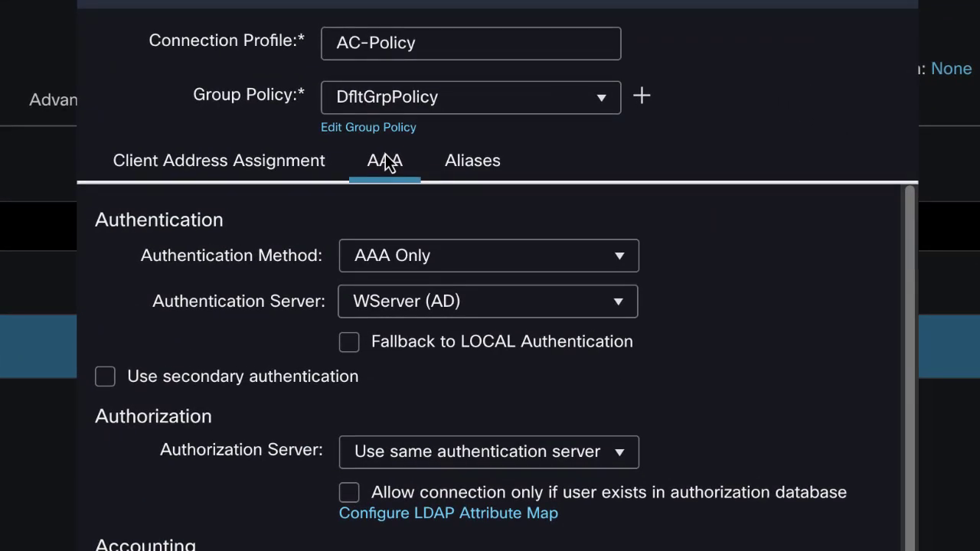
left_click(490, 515)
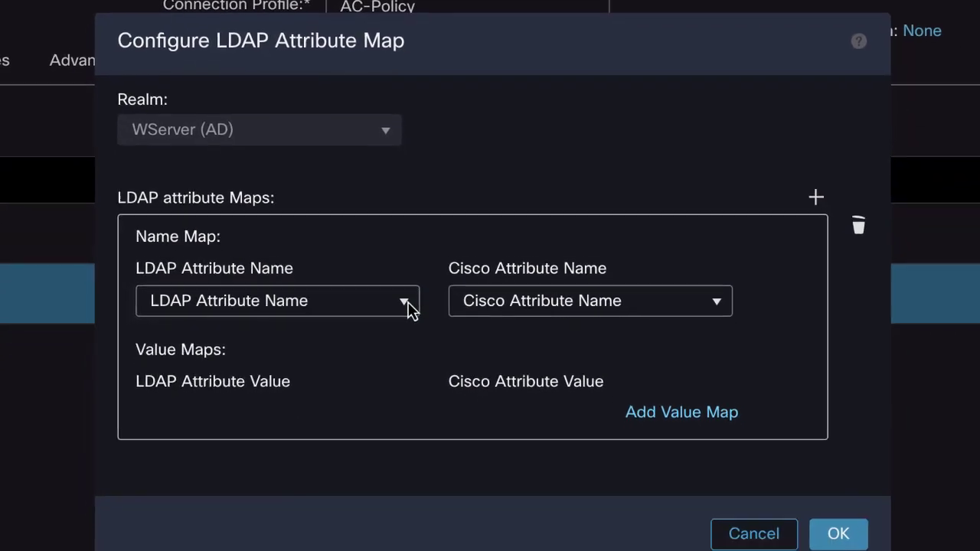
Map LDAP attribute memberOf to Cisco attribute Group-Policy and add a value-map row.
left_click(410, 338)
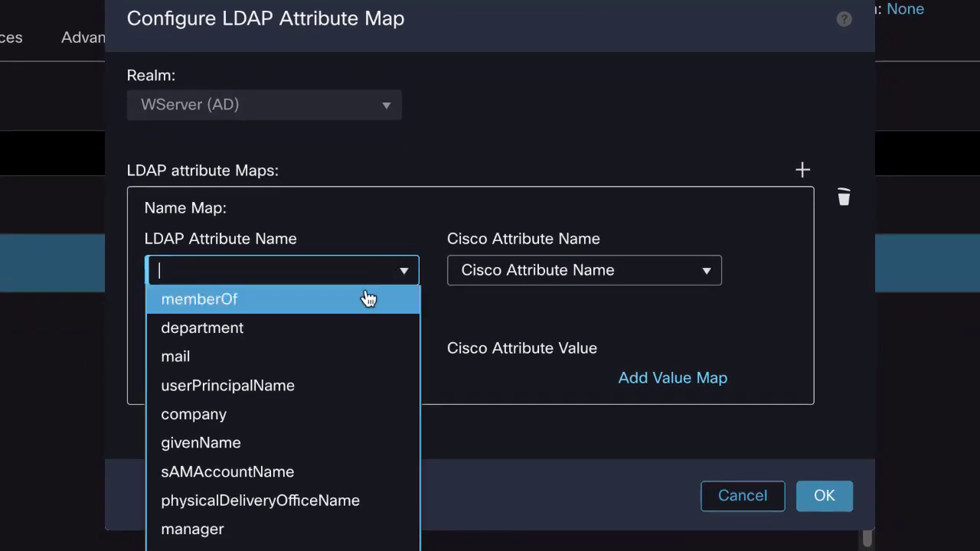
left_click(365, 305)
left_click(586, 273)
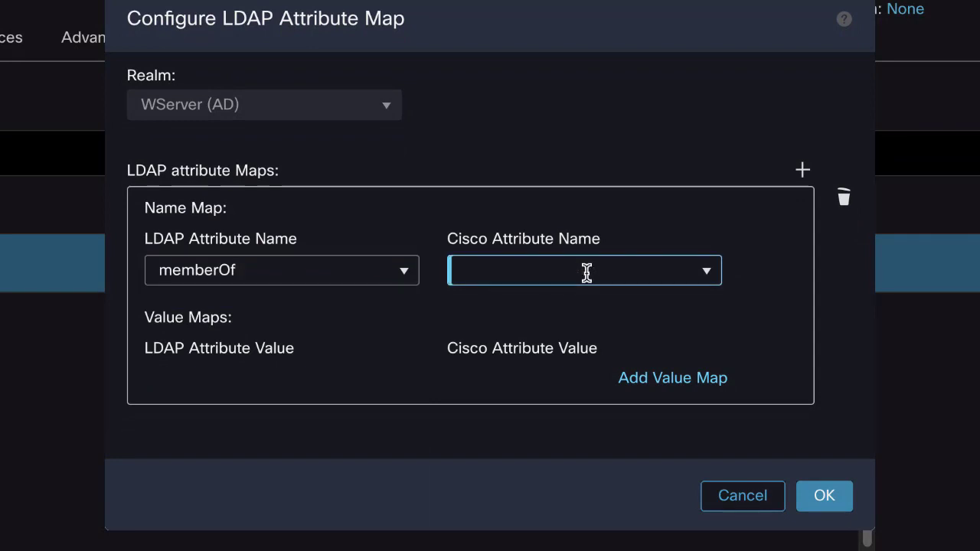
type("group")
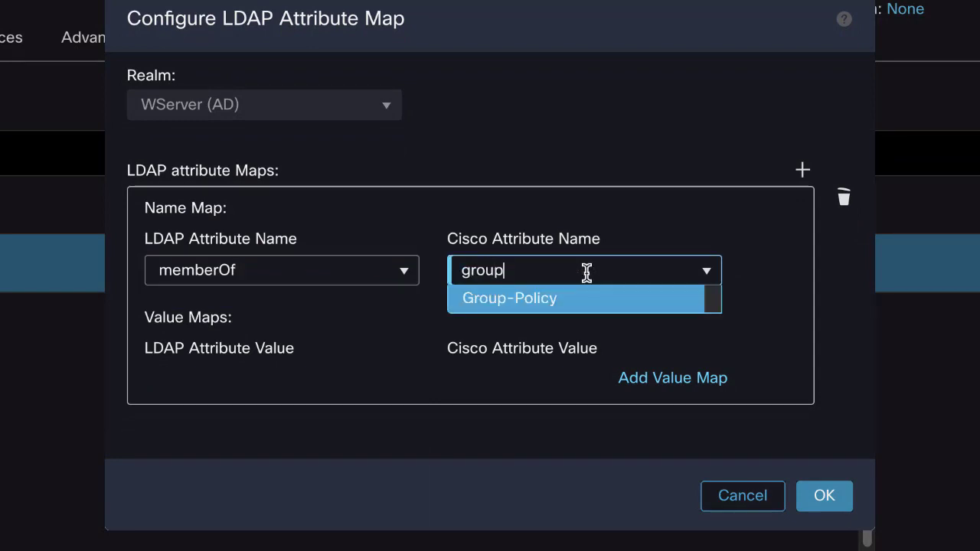
left_click(576, 299)
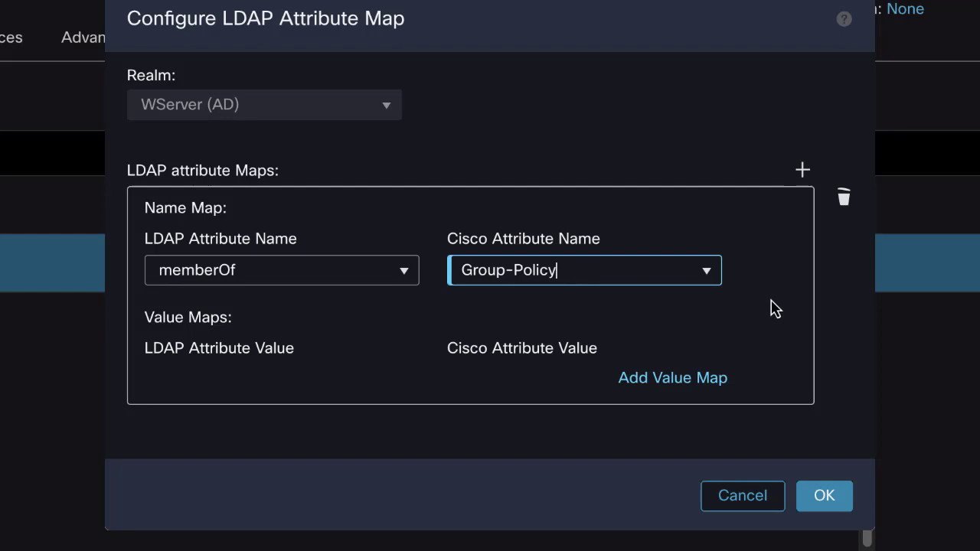
left_click(677, 389)
scroll(712, 352, "down", 1)
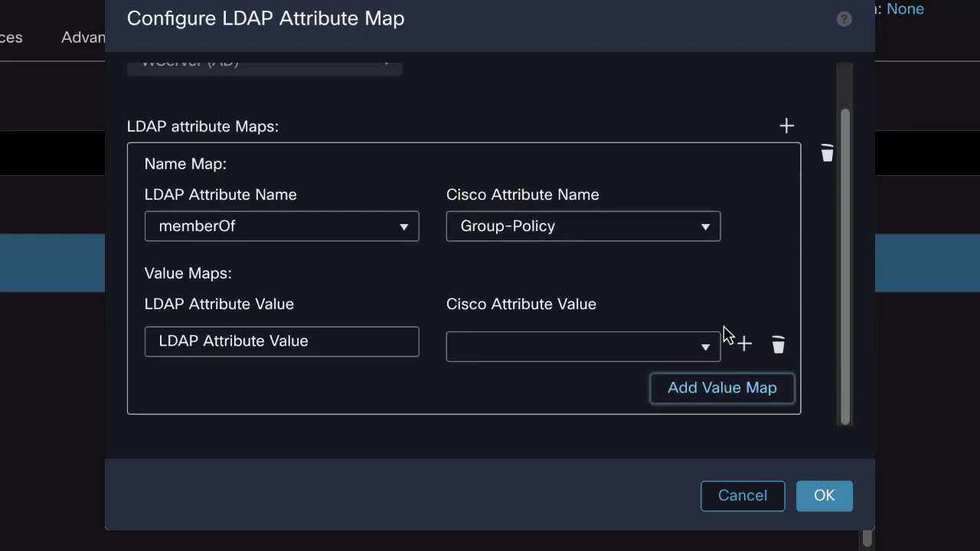
left_click(327, 336)
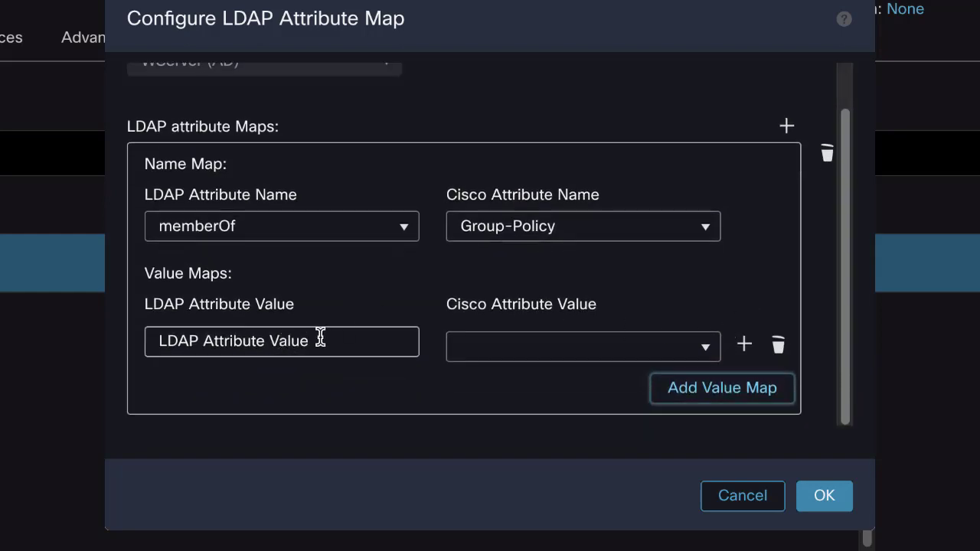
left_click(320, 338)
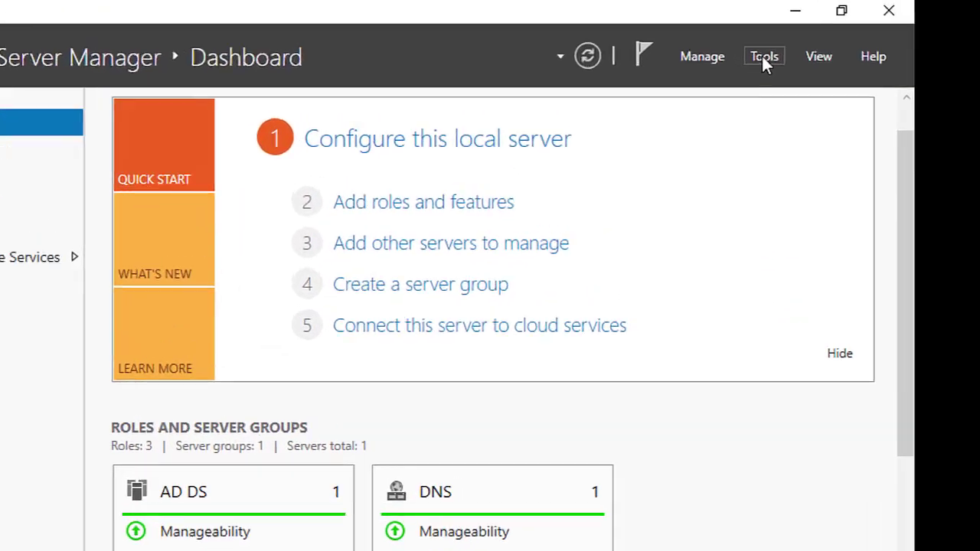
In Active Directory Users and Computers, view Blue Group's distinguishedName in the Attribute Editor.
left_click(752, 42)
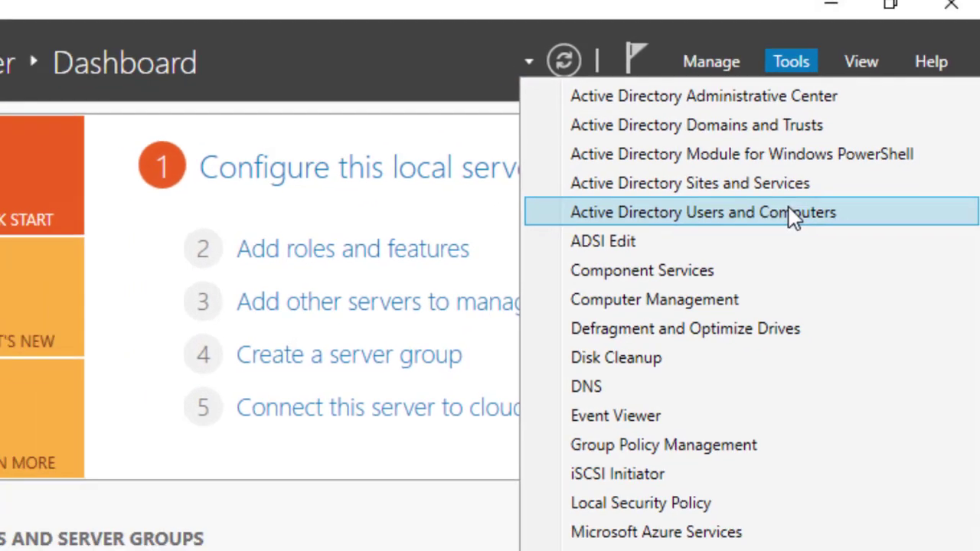
left_click(780, 233)
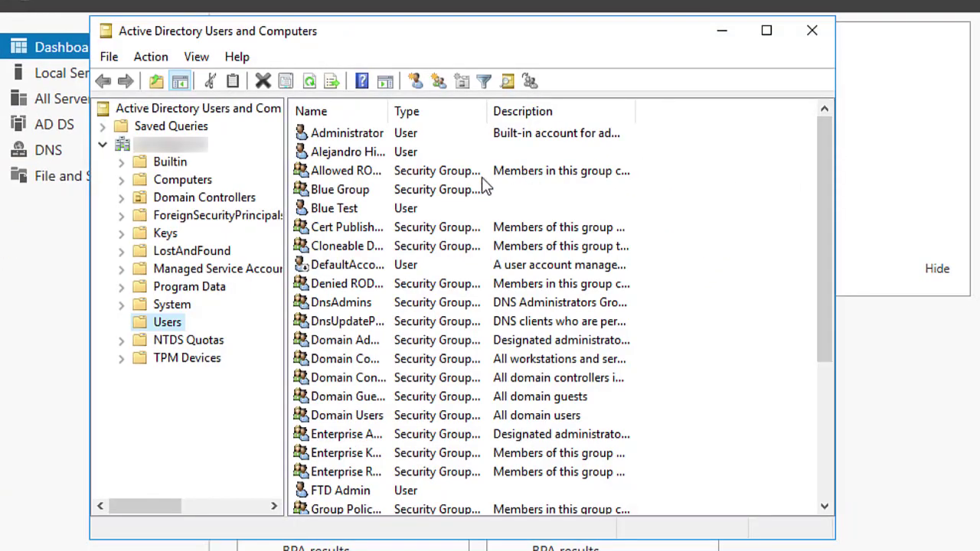
left_click(349, 191)
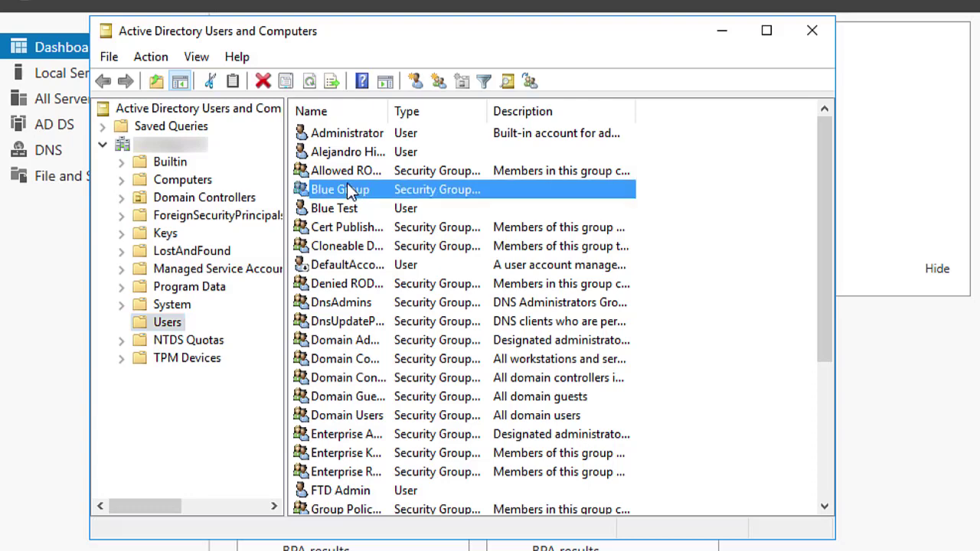
right_click(348, 185)
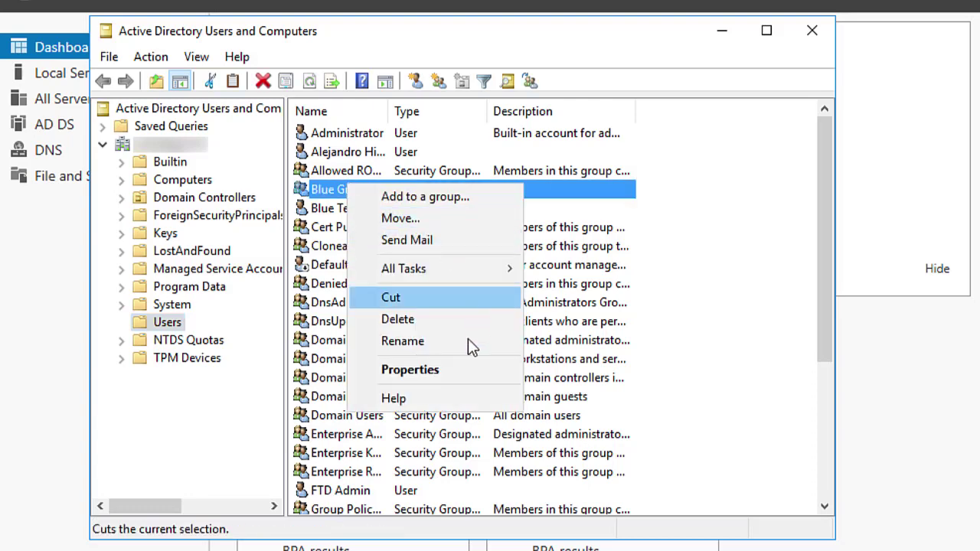
left_click(444, 369)
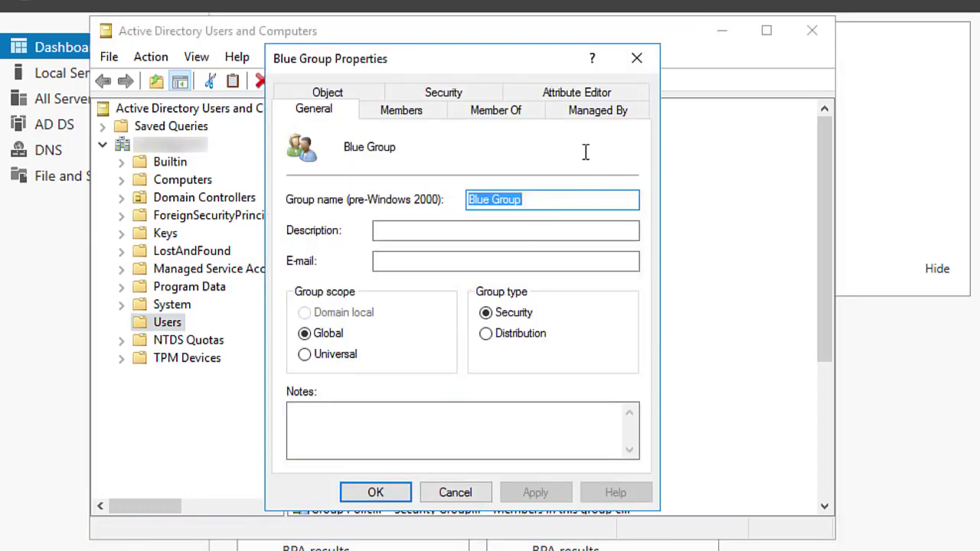
left_click(564, 94)
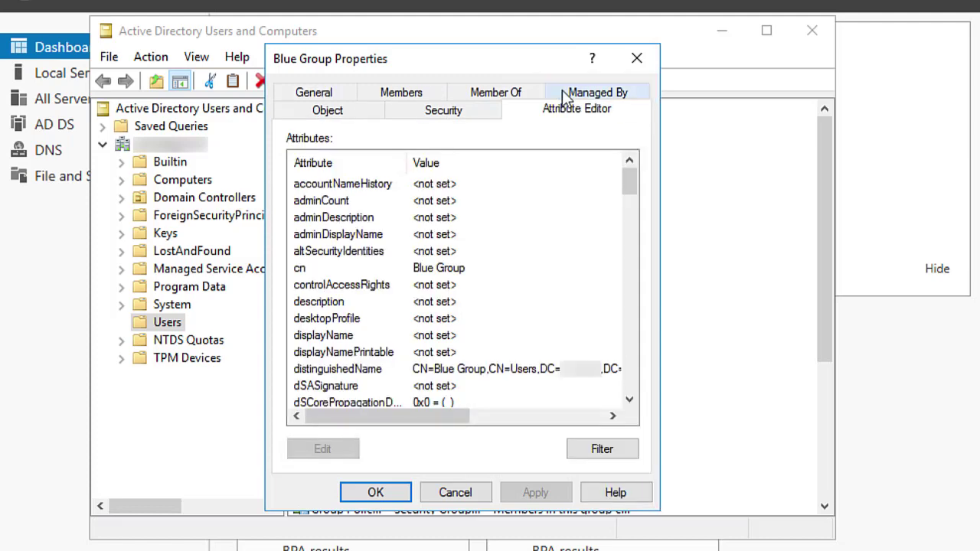
double_click(518, 367)
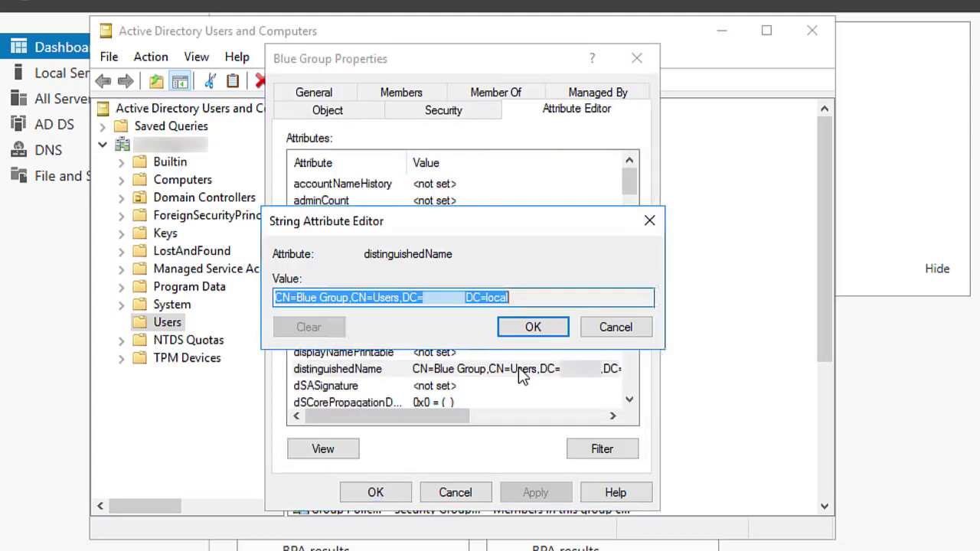
Run dsquery group -samid for "Blue Group" and "Red Group" to list their DNs.
left_click(616, 328)
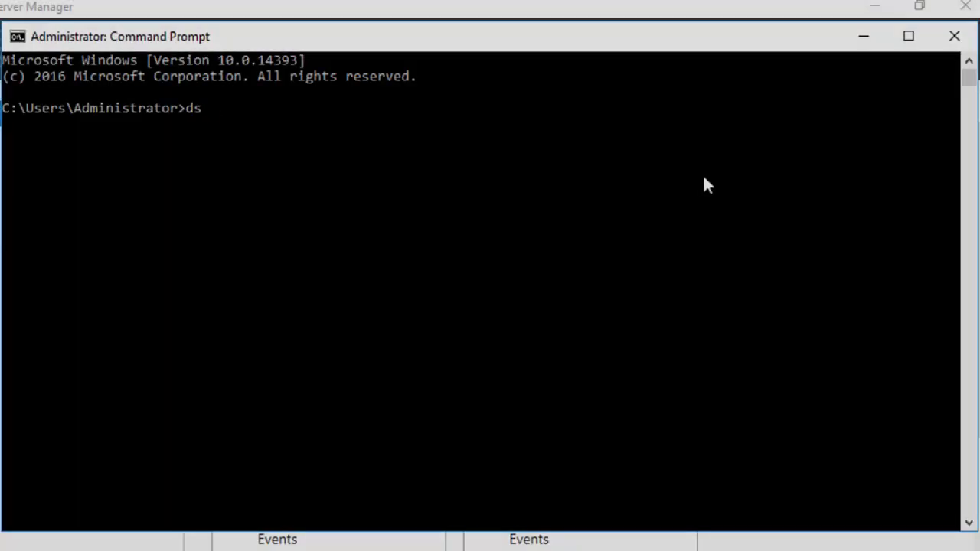
type("query gro")
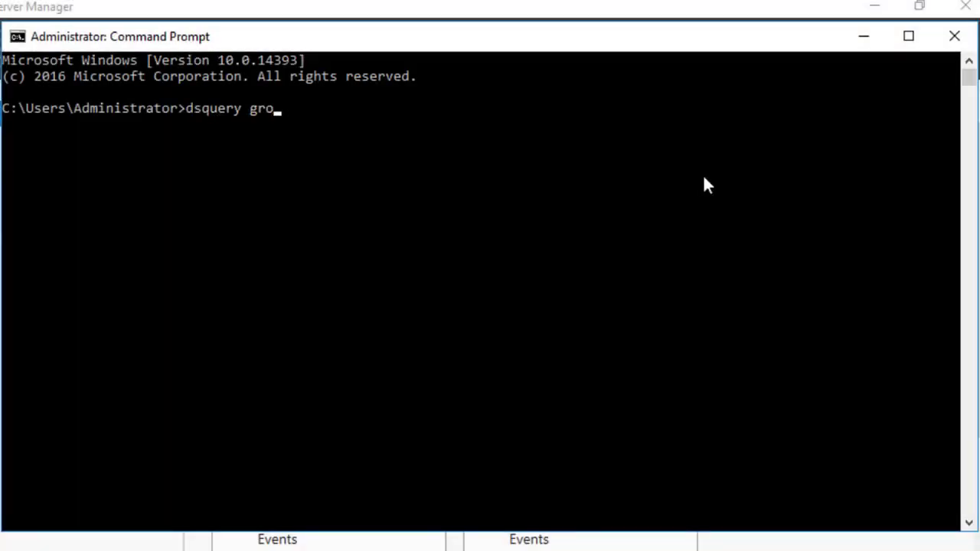
type("up -samid \"Blue Group")
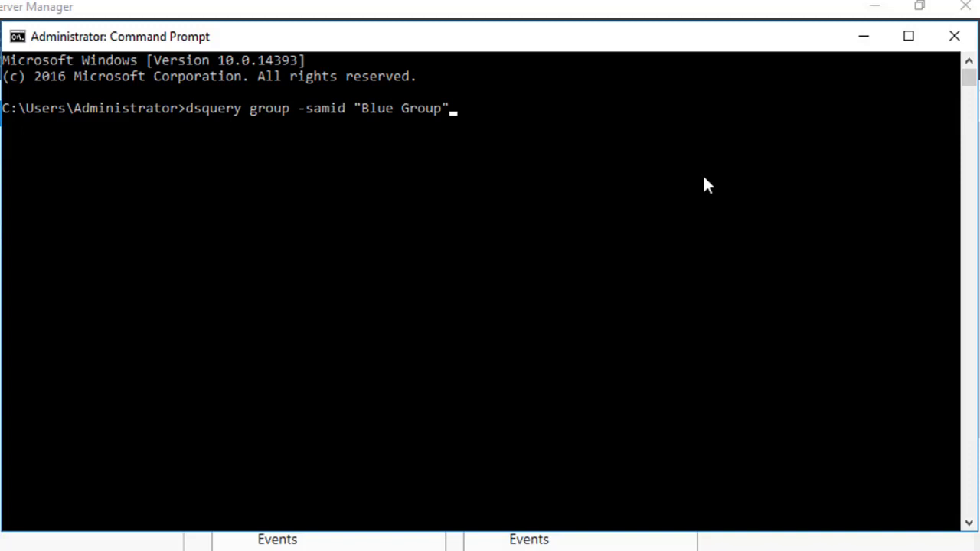
key("Return")
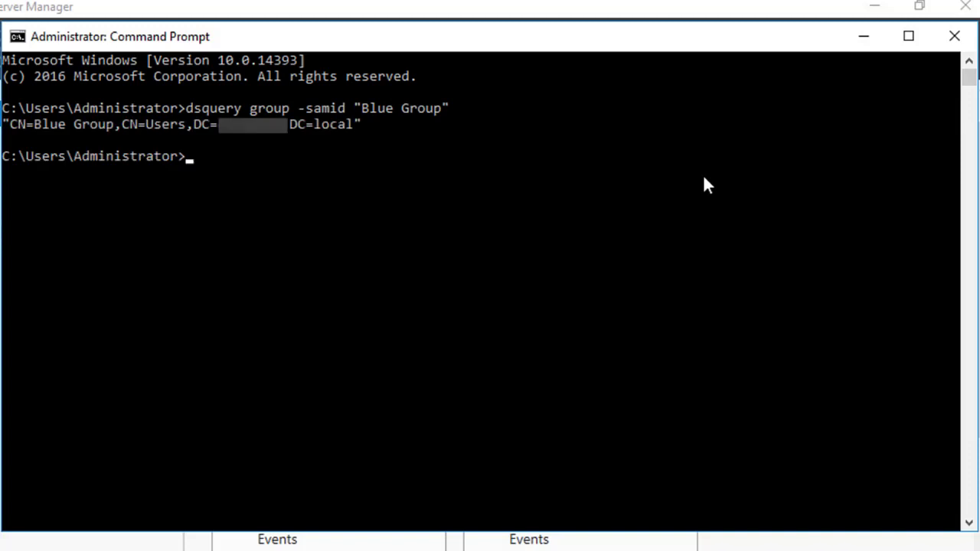
type("dsquery group -samid")
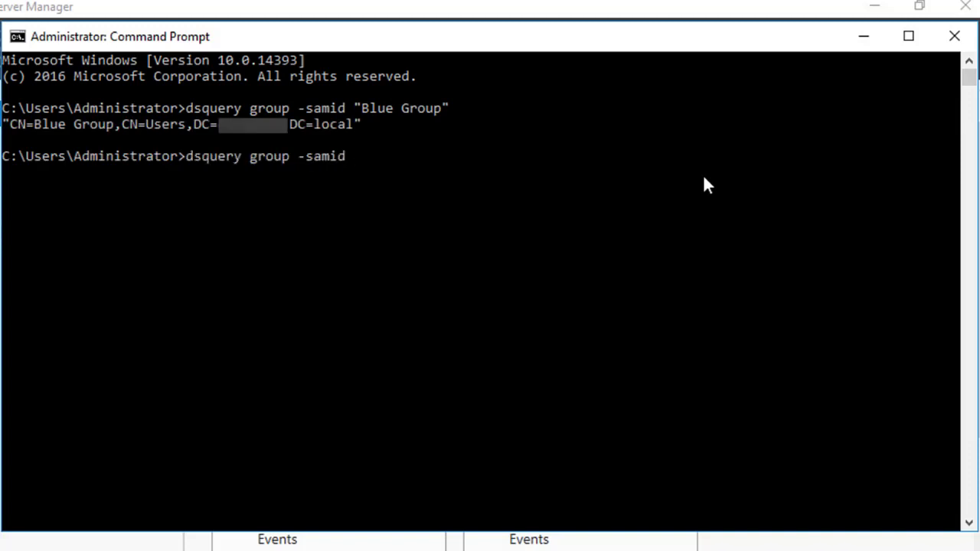
type(" \"Red Group\"")
key("Return")
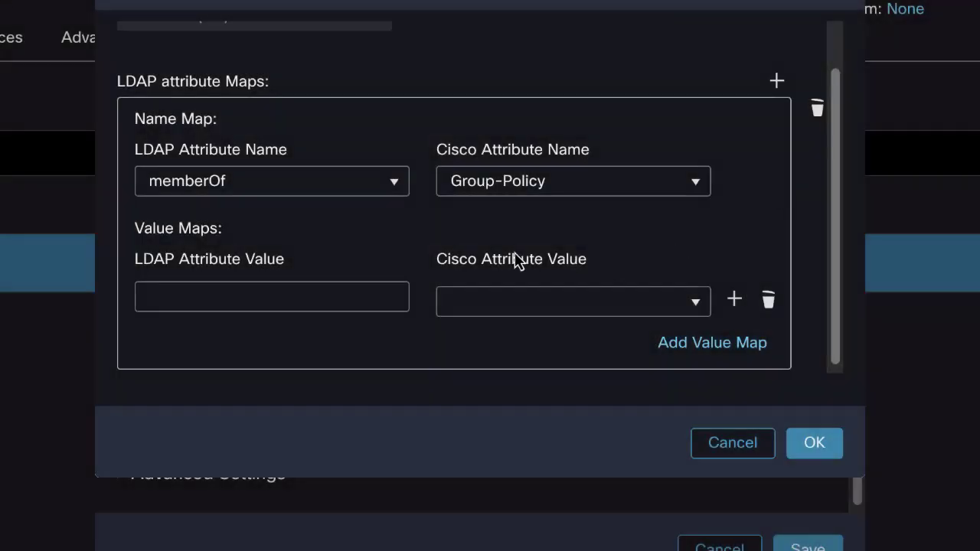
Map the pasted Blue Group DN value to the BlueGP group policy.
left_click(279, 296)
key("ctrl+v")
key("Home")
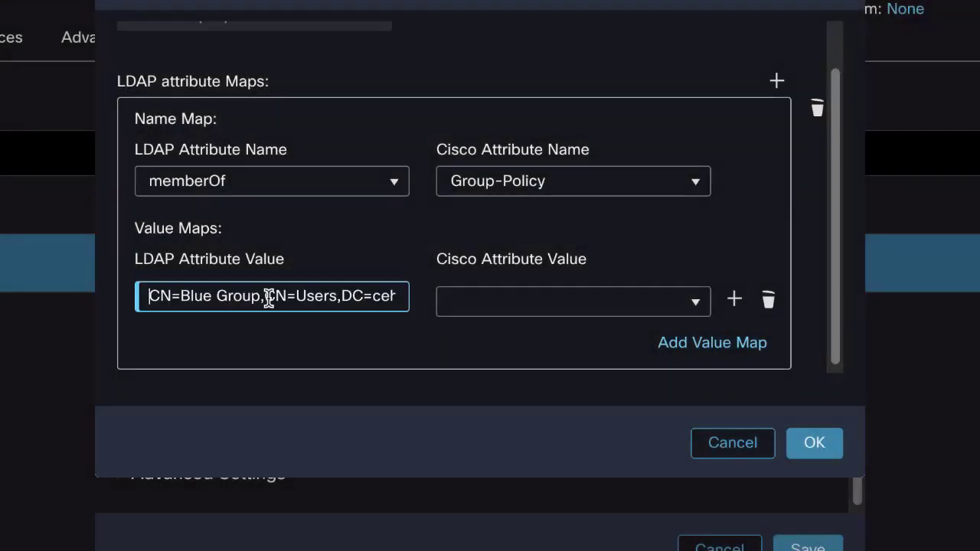
left_click(698, 303)
left_click(626, 335)
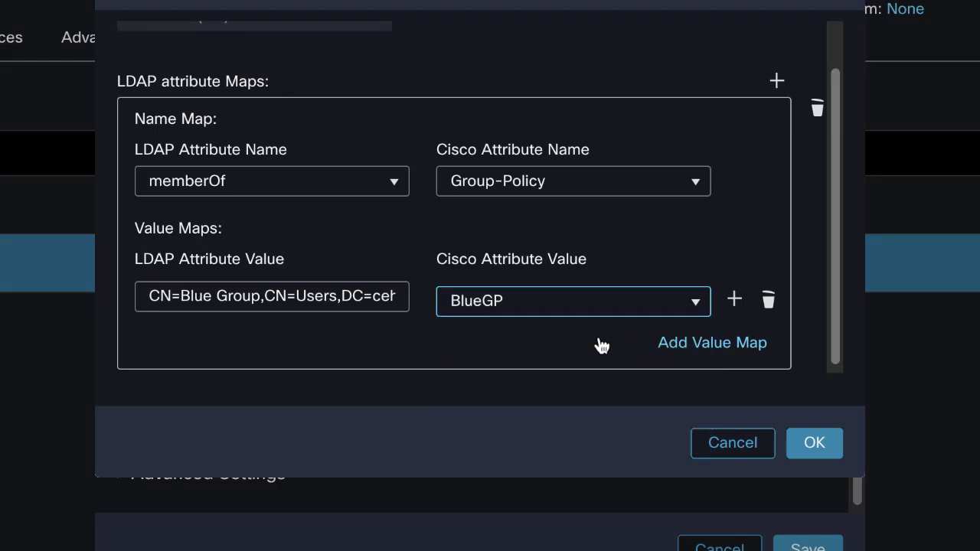
Add a second value map pairing the Red Group DN with RedGP, and confirm the map.
left_click(691, 345)
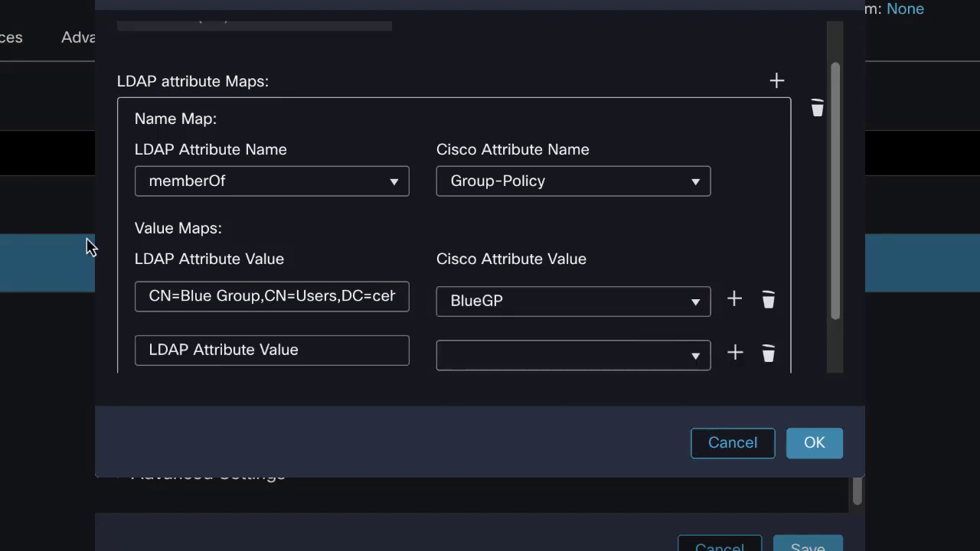
left_click(303, 360)
key("ctrl+v")
key("Home")
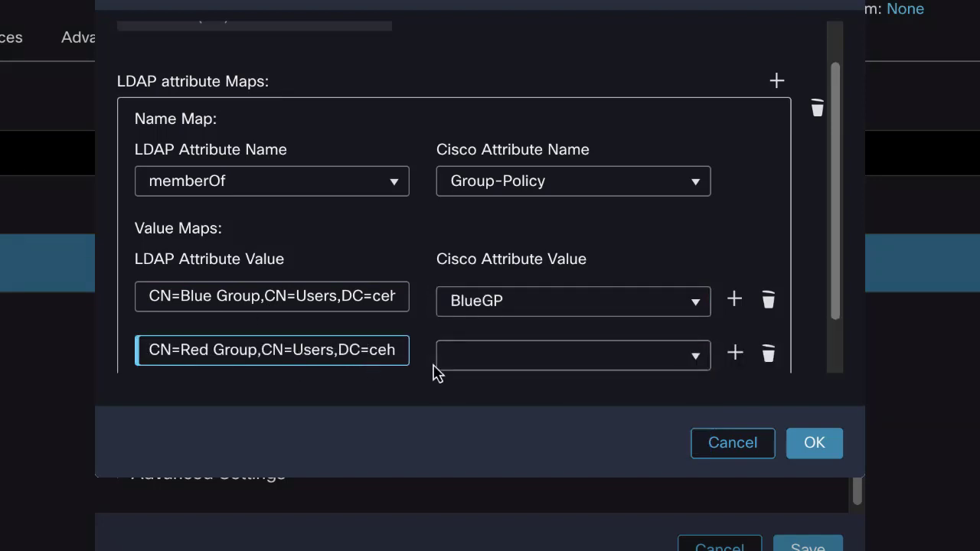
left_click(698, 361)
left_click(537, 487)
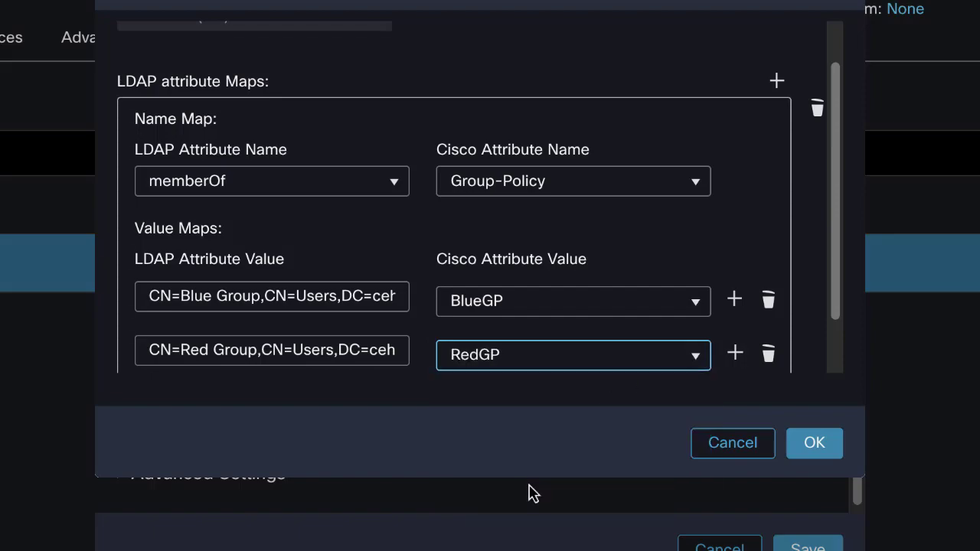
left_click(813, 443)
Make NO-ACCESS the profile's default group policy, save, and deploy to FTD1.
left_click(579, 174)
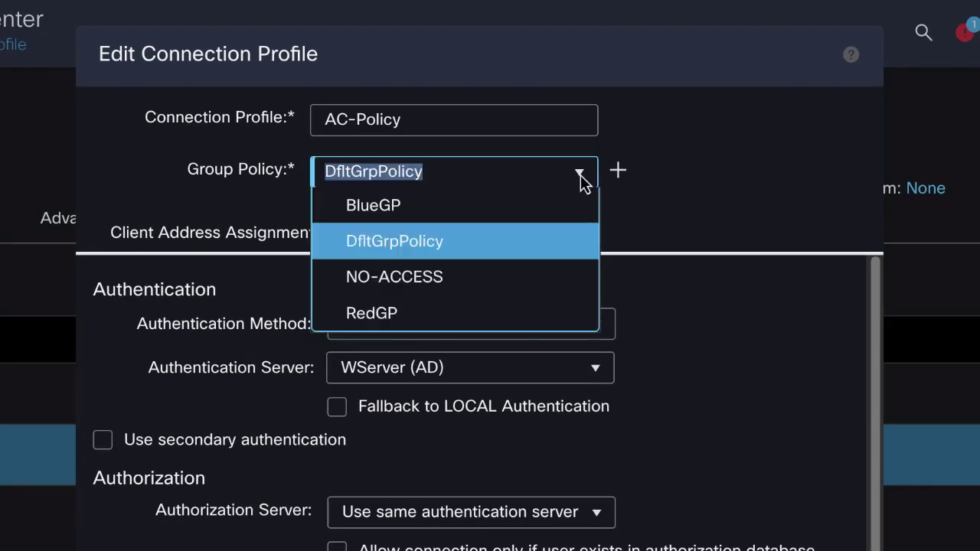
left_click(466, 272)
left_click(691, 460)
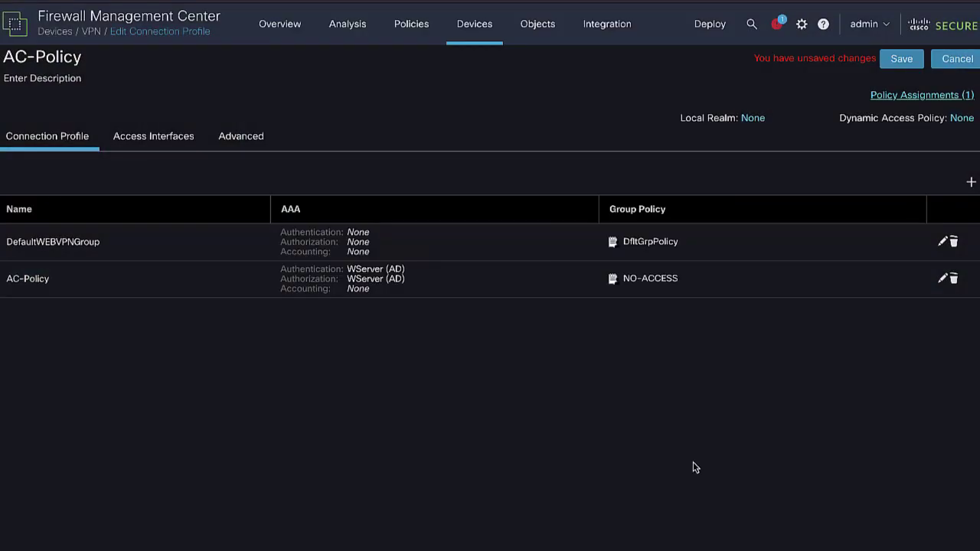
left_click(892, 58)
left_click(709, 24)
left_click(522, 97)
left_click(878, 63)
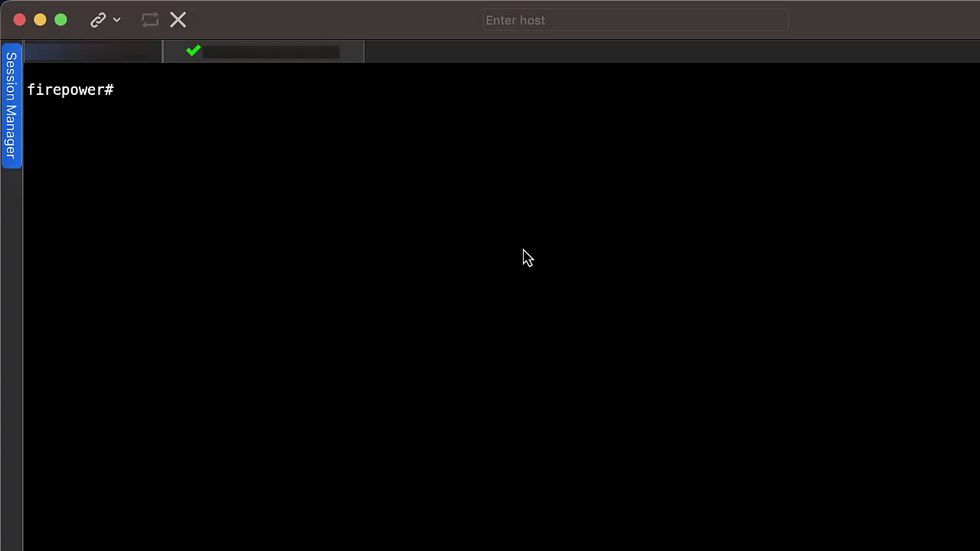
Review the LDAP attribute map and AAA server config with show run ldap and show run aaa-server.
type("show run ldap")
key("Return")
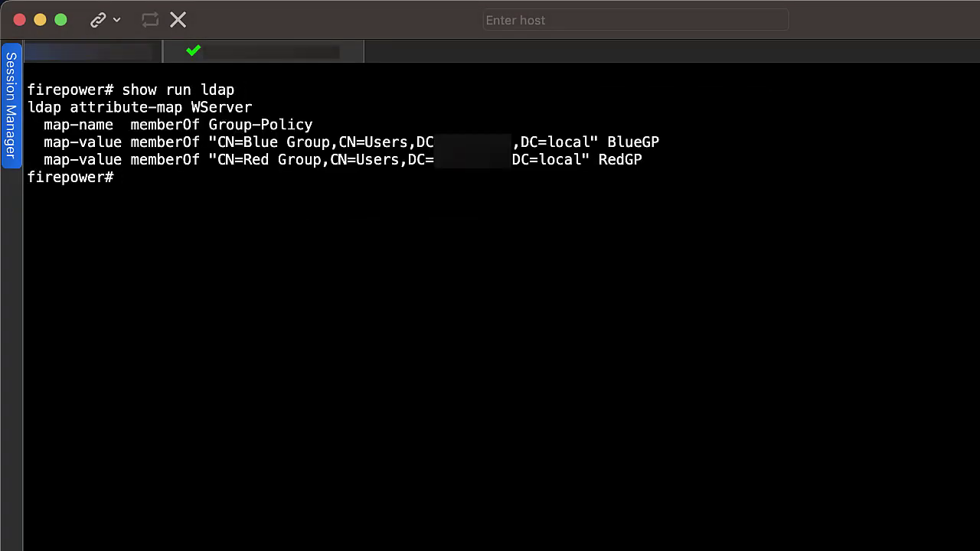
key("Return")
key("Return")
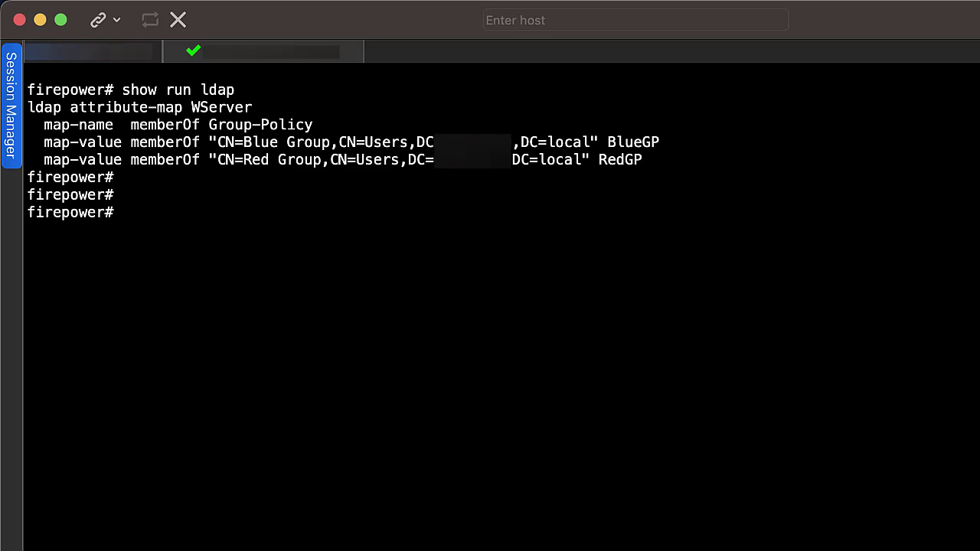
double_click(641, 149)
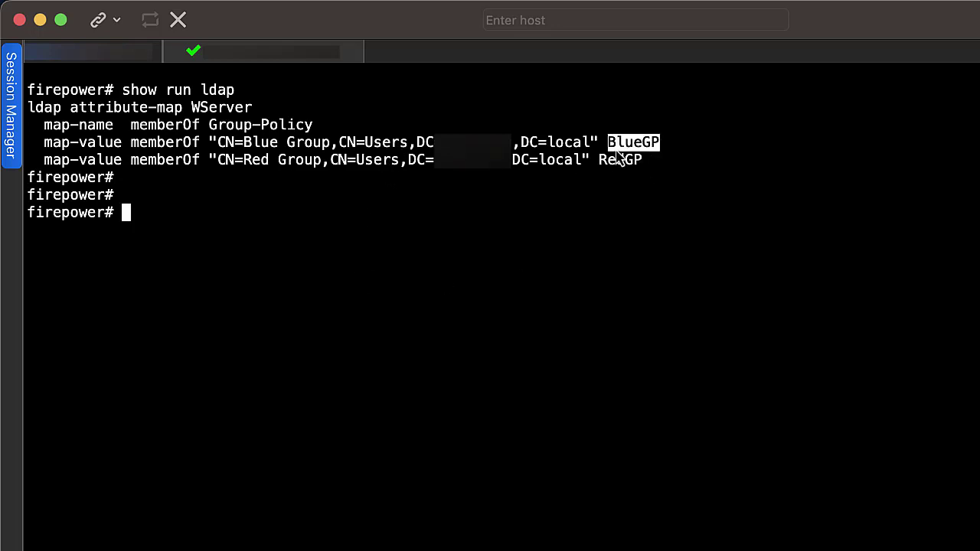
left_click(283, 150)
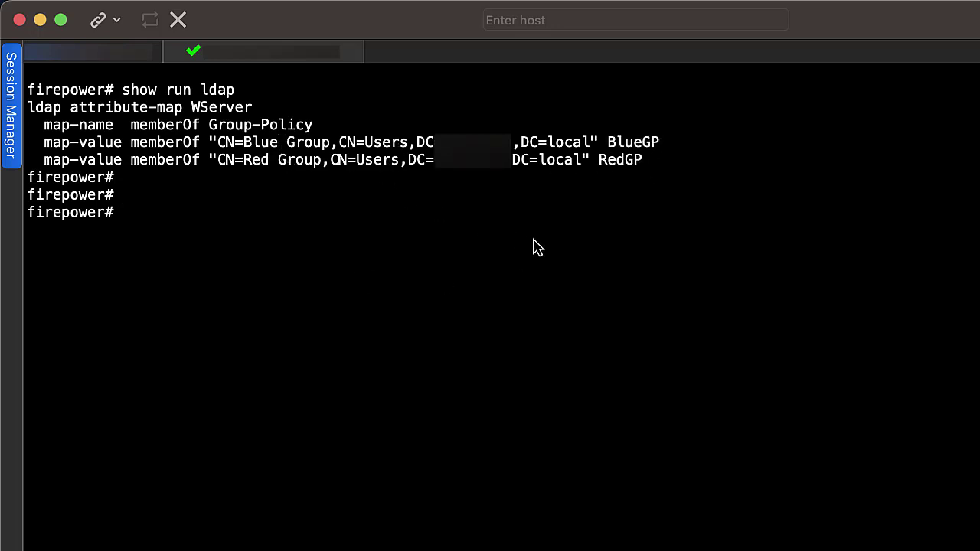
type("show run aaa-se")
key("Tab")
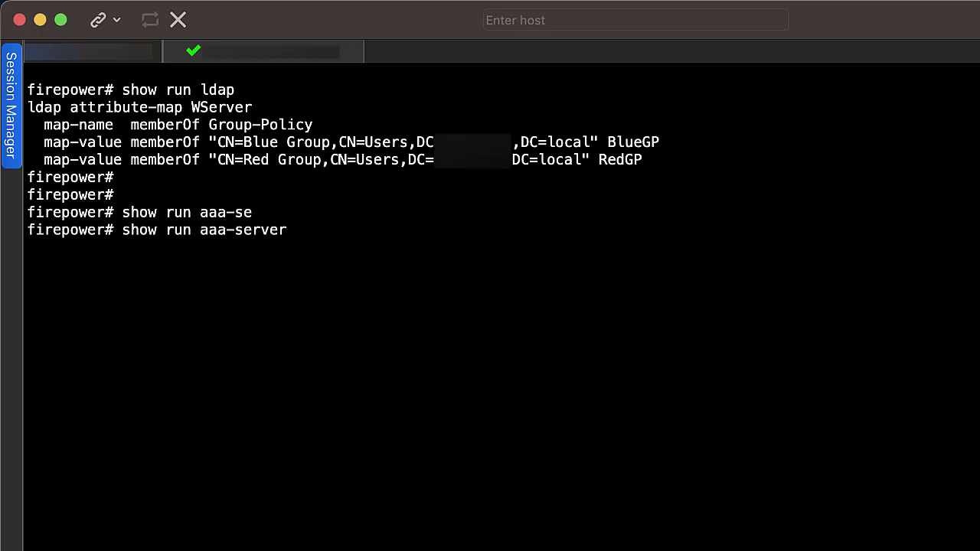
key("Return")
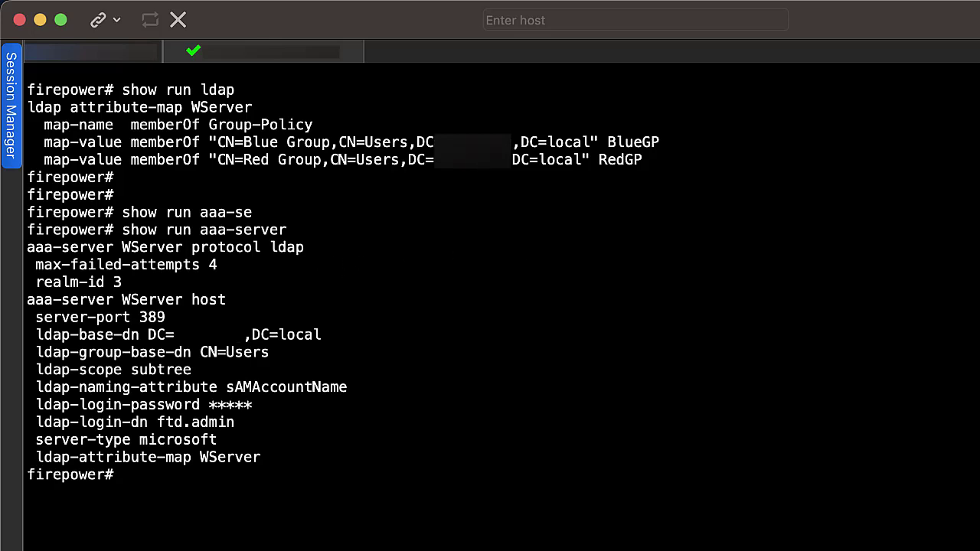
left_click_drag(274, 466, 27, 459)
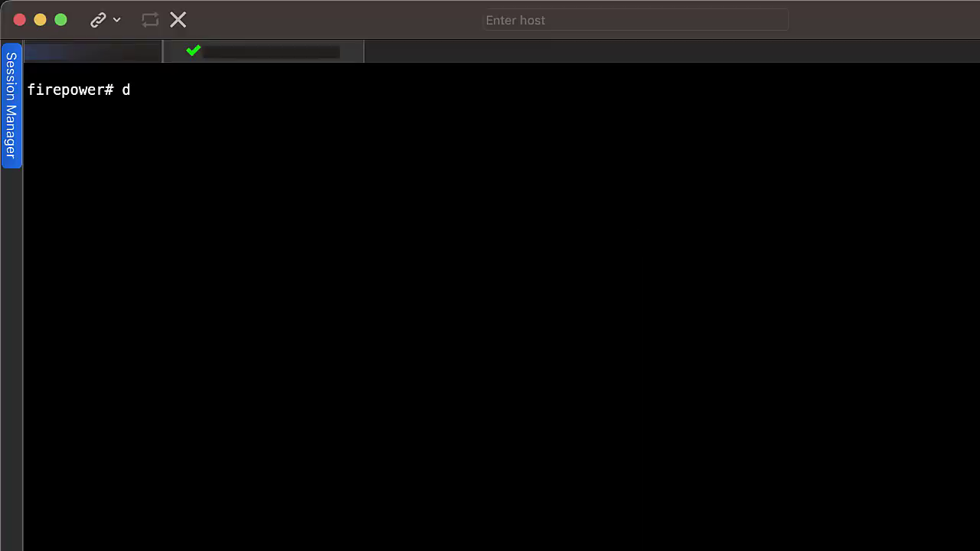
Enable debug ldap 255 and debug aaa common 255.
type("ebug lda")
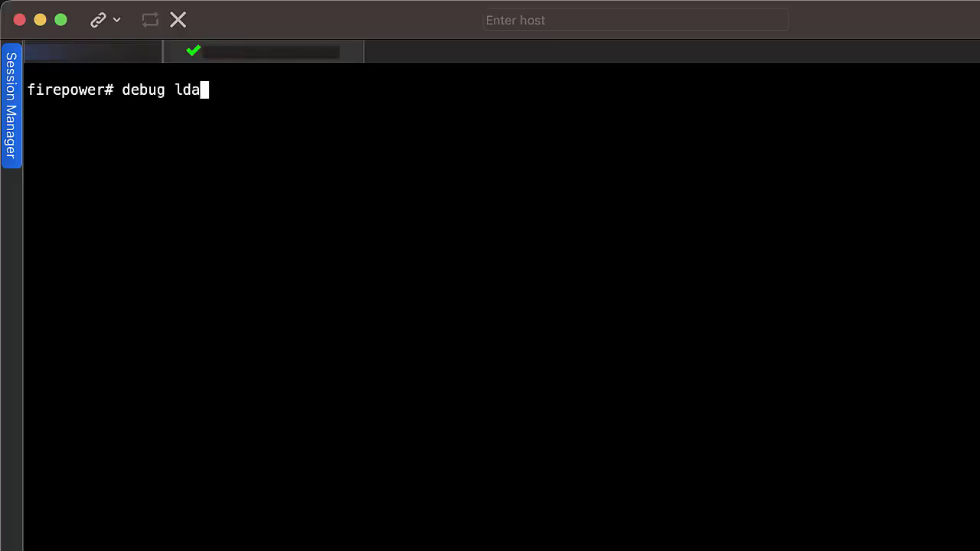
type("p 255")
key("Return")
type("deb")
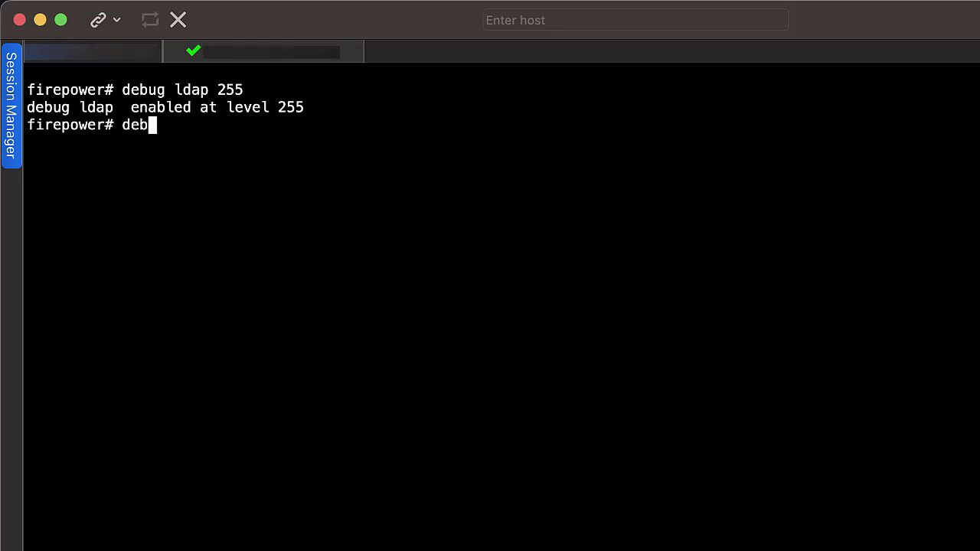
type("ug aaa comm")
key("Tab")
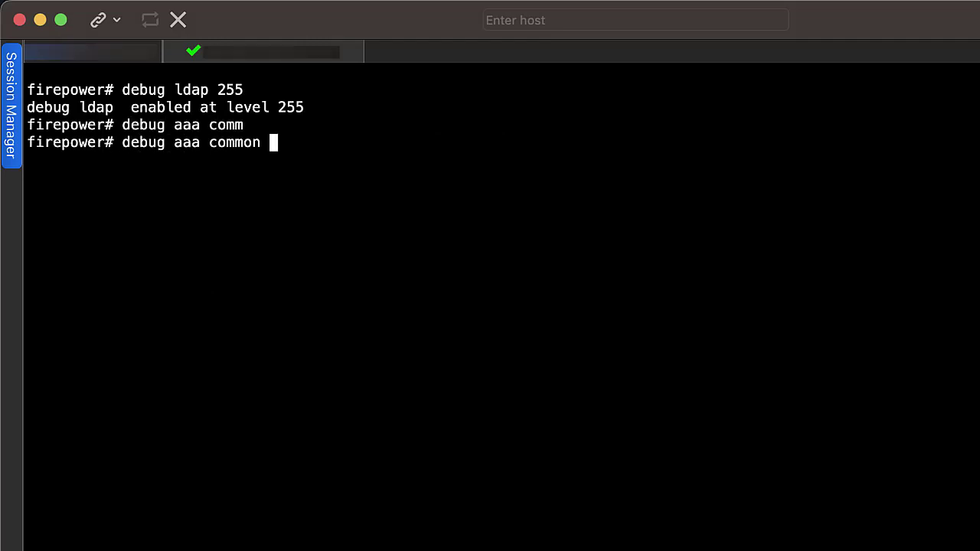
type("255")
key("Return")
key("Return")
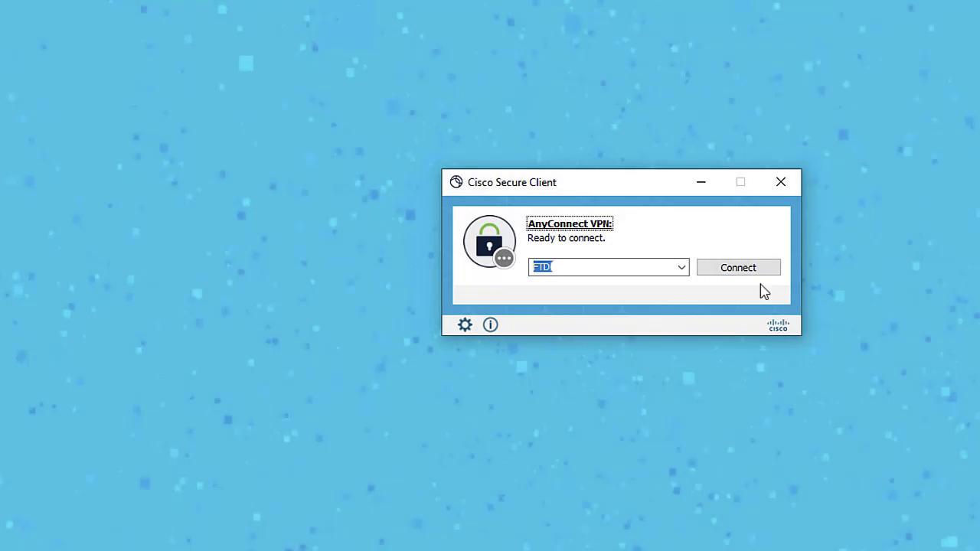
Connect to FTD as the Red test user and confirm debug shows memberOf mapped to RedGP.
left_click(740, 270)
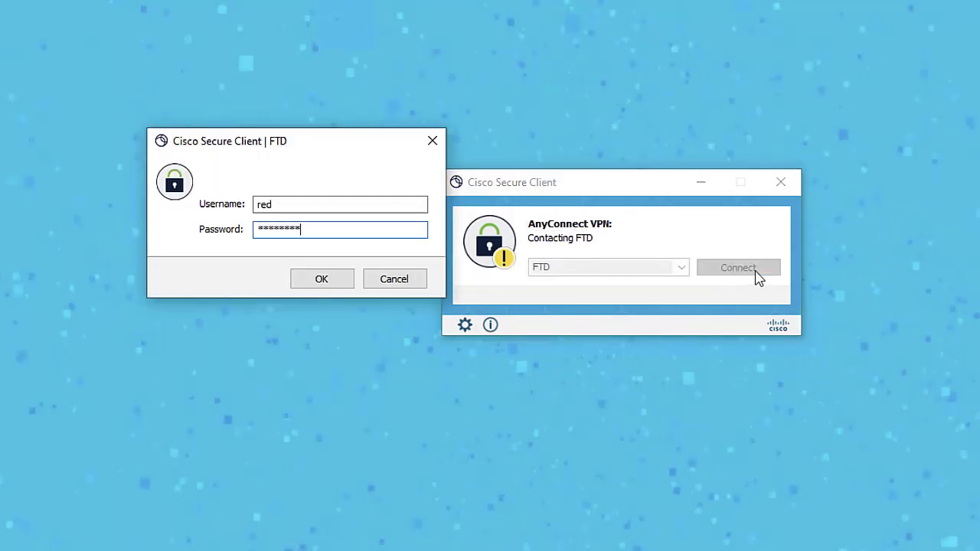
key("Return")
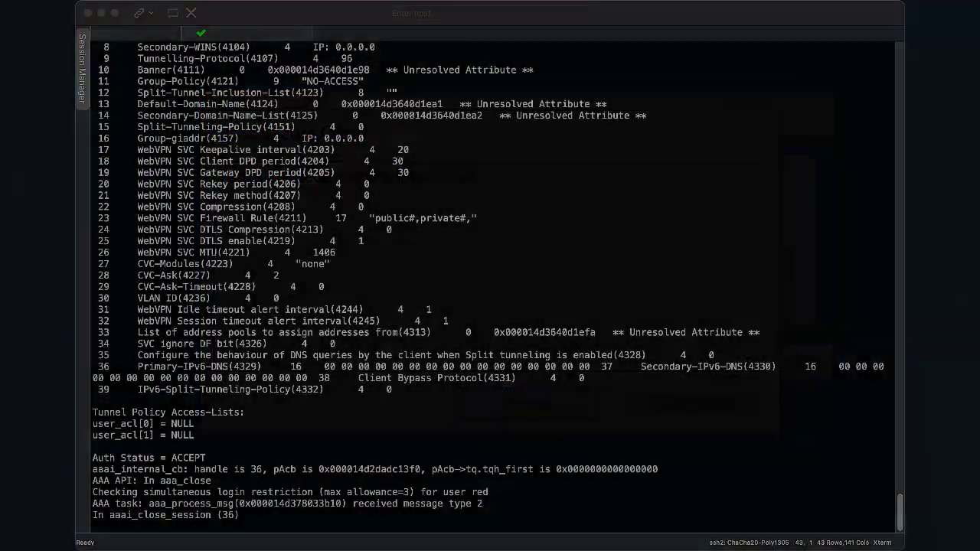
scroll(583, 317, "up", 20)
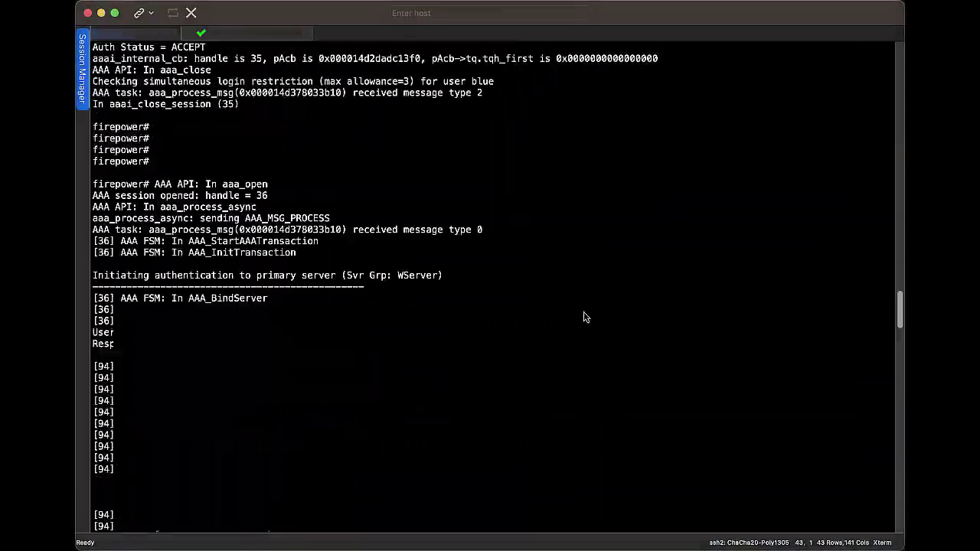
scroll(584, 316, "down", 10)
left_click_drag(132, 400, 371, 425)
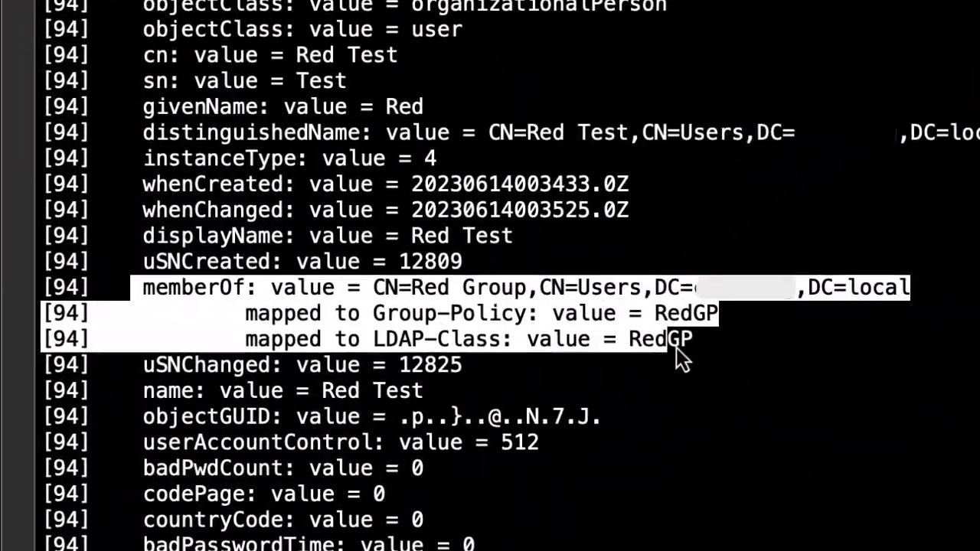
left_click_drag(676, 347, 743, 356)
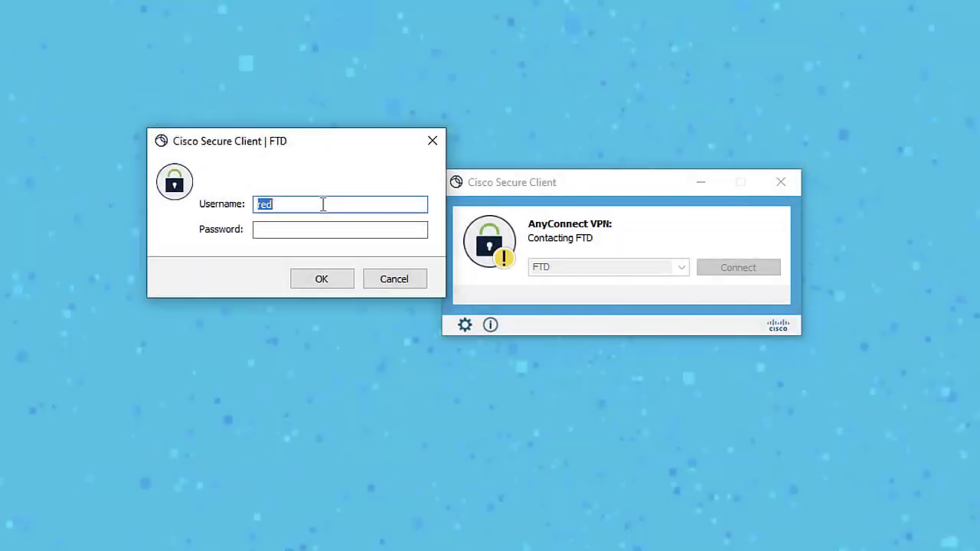
Log in as the Blue test user and verify the memberOf lines map to BlueGP.
key("Tab")
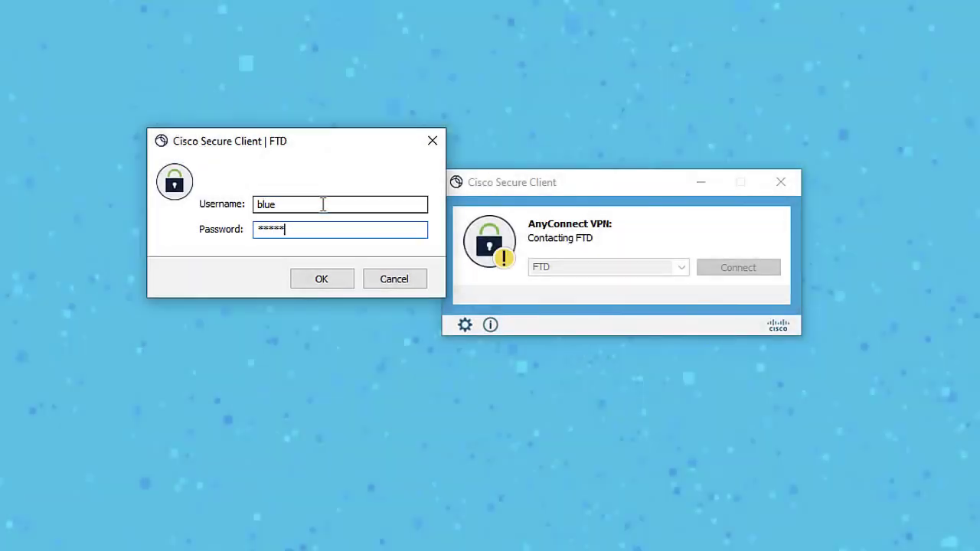
key("Return")
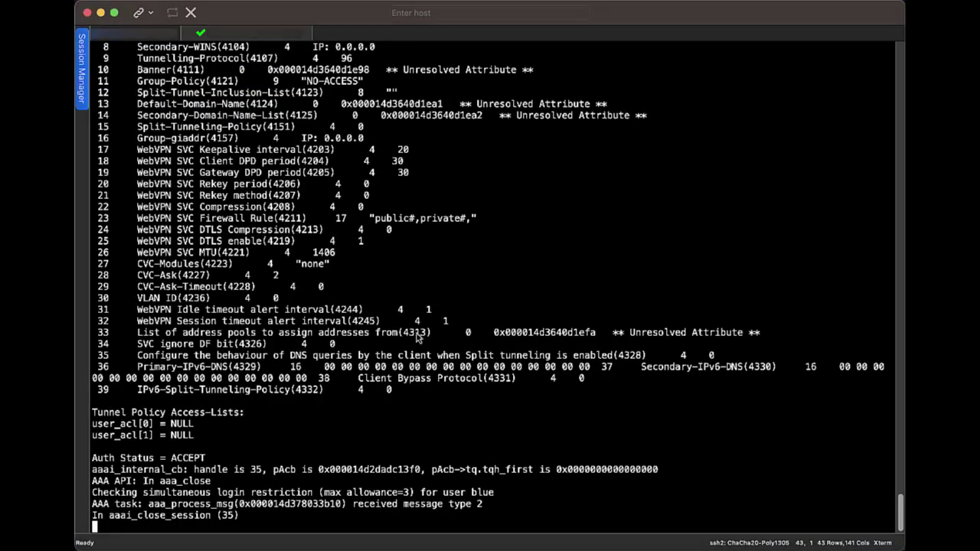
scroll(459, 325, "up", 15)
left_click_drag(492, 323, 232, 322)
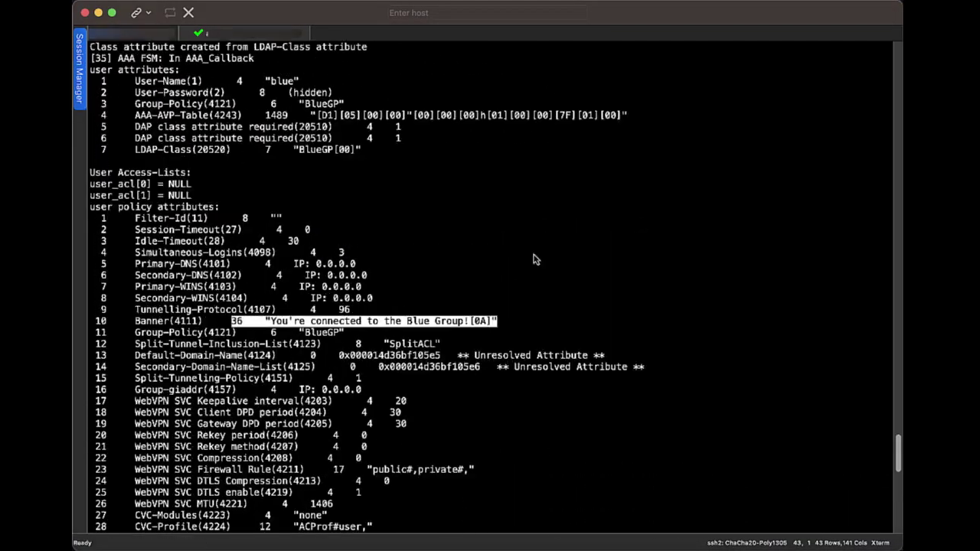
scroll(537, 247, "up", 3)
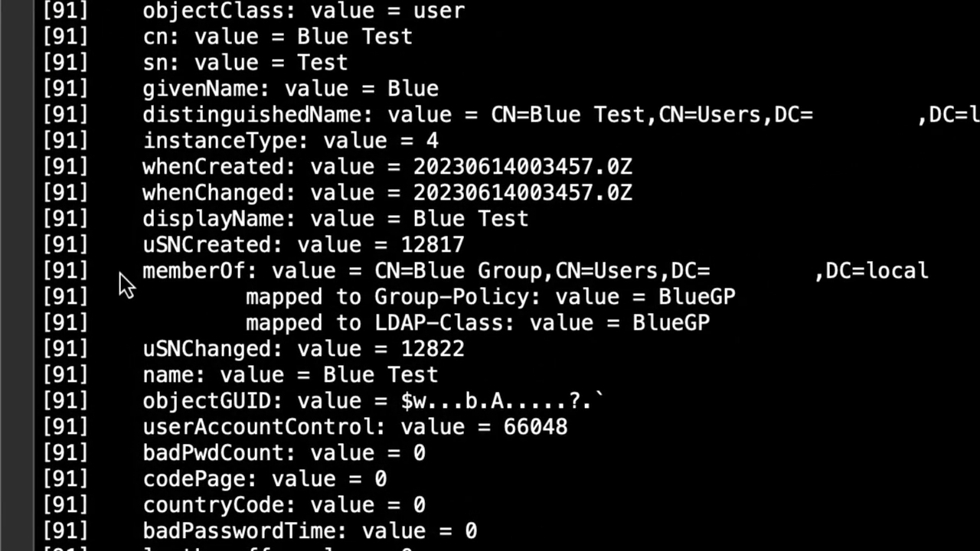
left_click_drag(120, 319, 162, 319)
left_click_drag(222, 283, 858, 333)
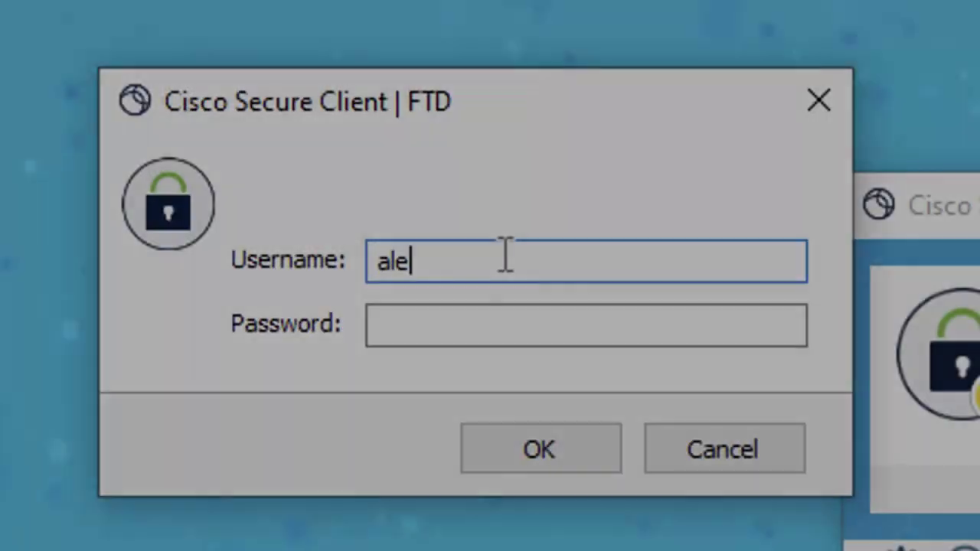
Attempt a VPN login as the ungrouped user and find the debug line showing zero allowed simultaneous logins.
type("xh")
key("Tab")
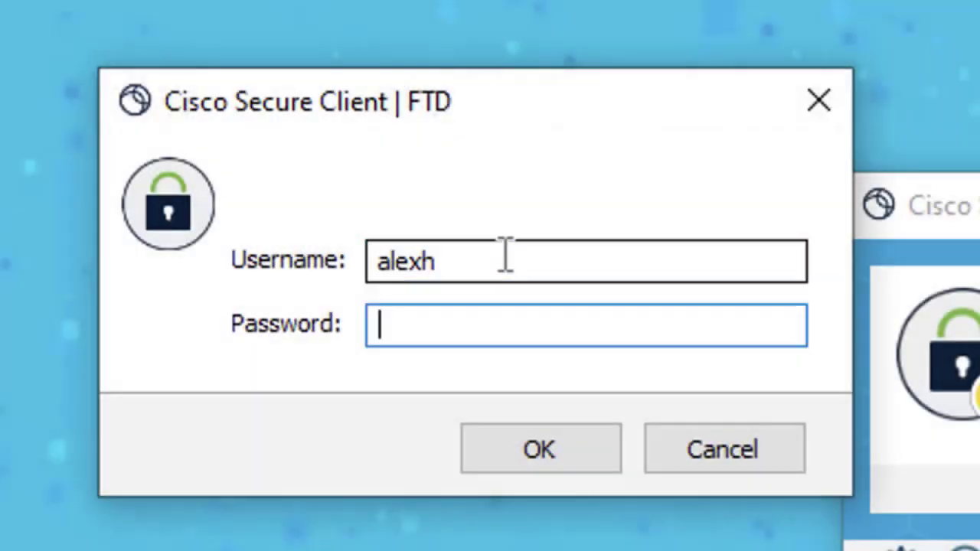
type("********")
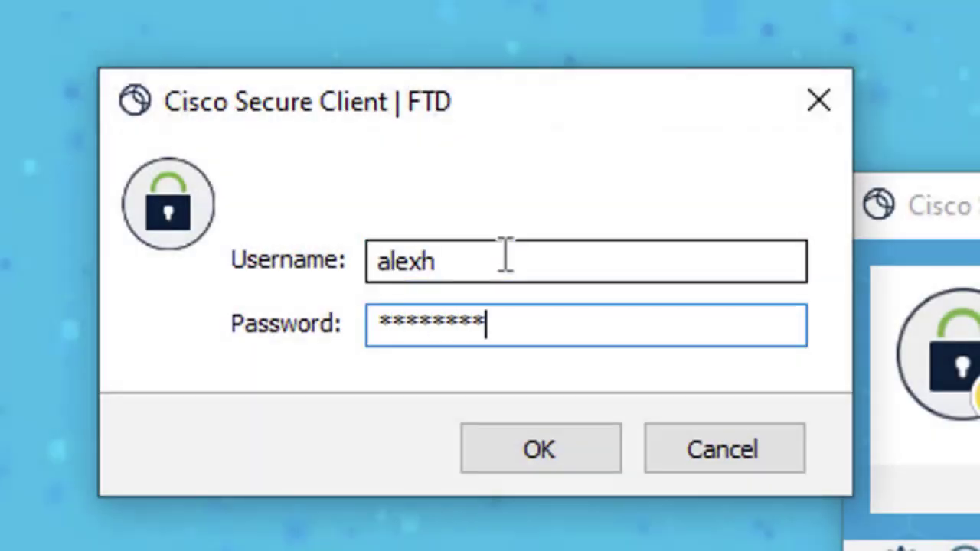
key("Return")
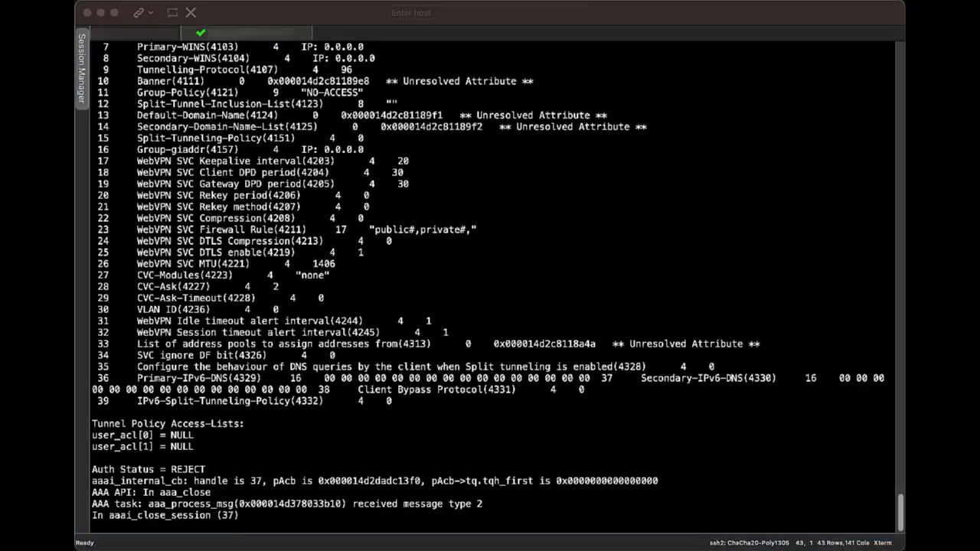
scroll(510, 401, "up", 3)
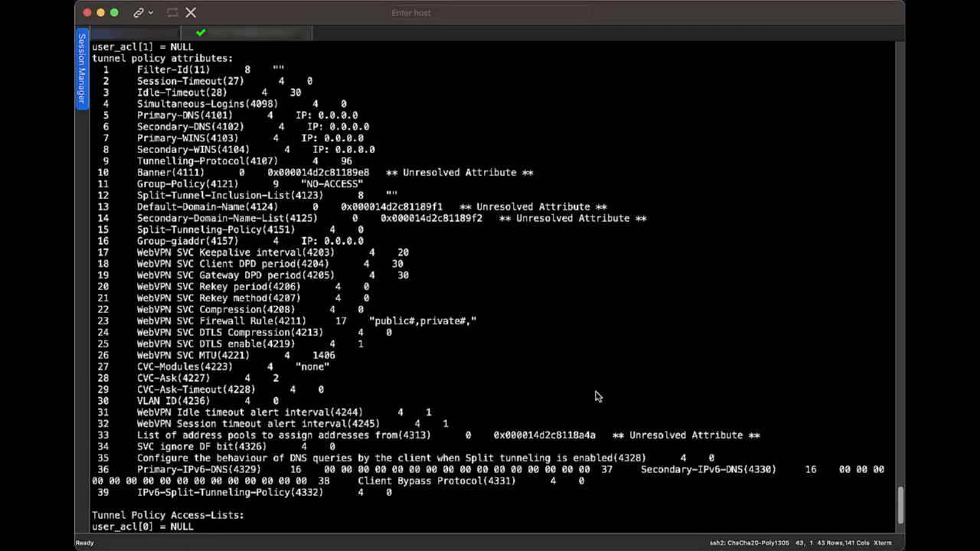
scroll(594, 392, "up", 10)
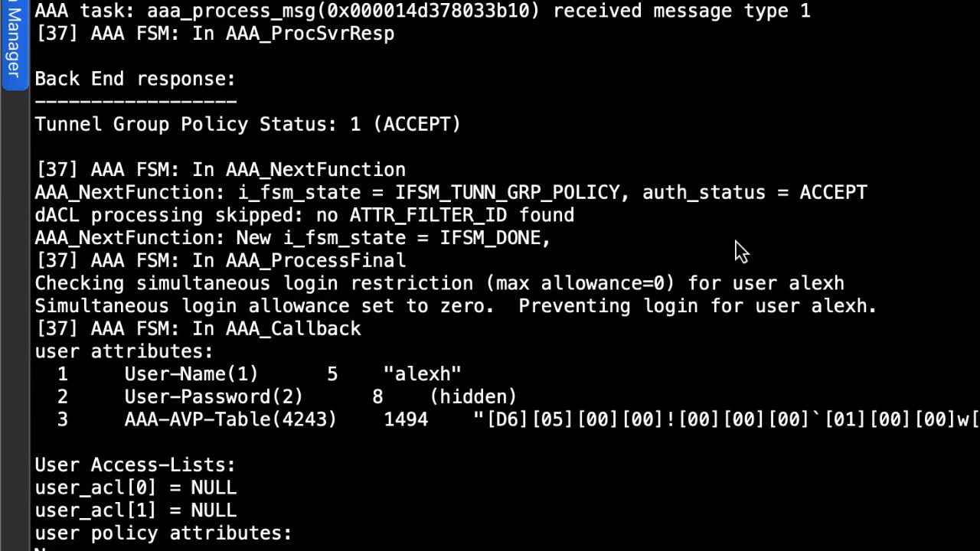
triple_click(682, 290)
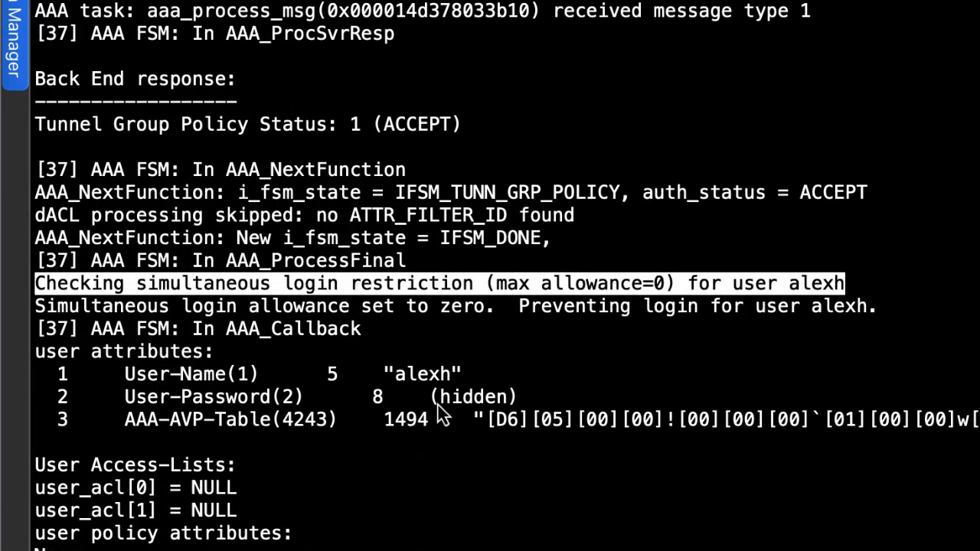